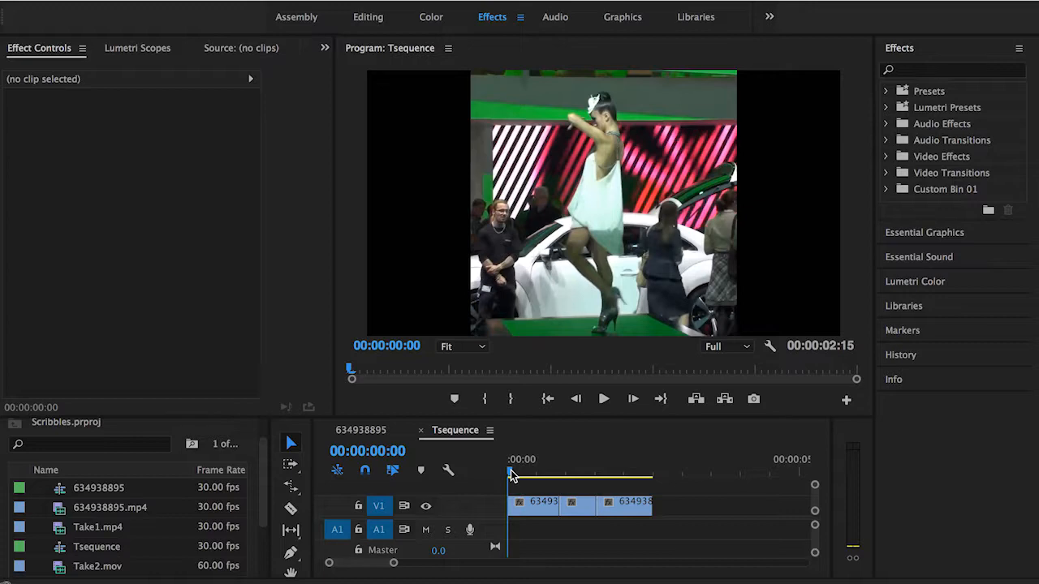
Find the Write-on effect and apply it to all three clips in the Tsequence timeline.
left_click_drag(511, 474, 569, 460)
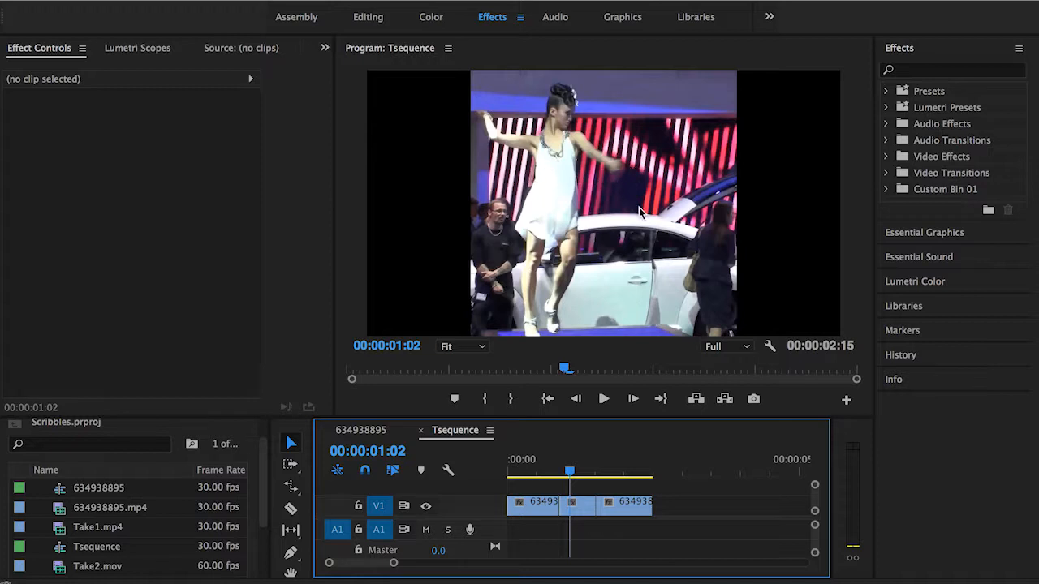
left_click_drag(570, 464, 640, 465)
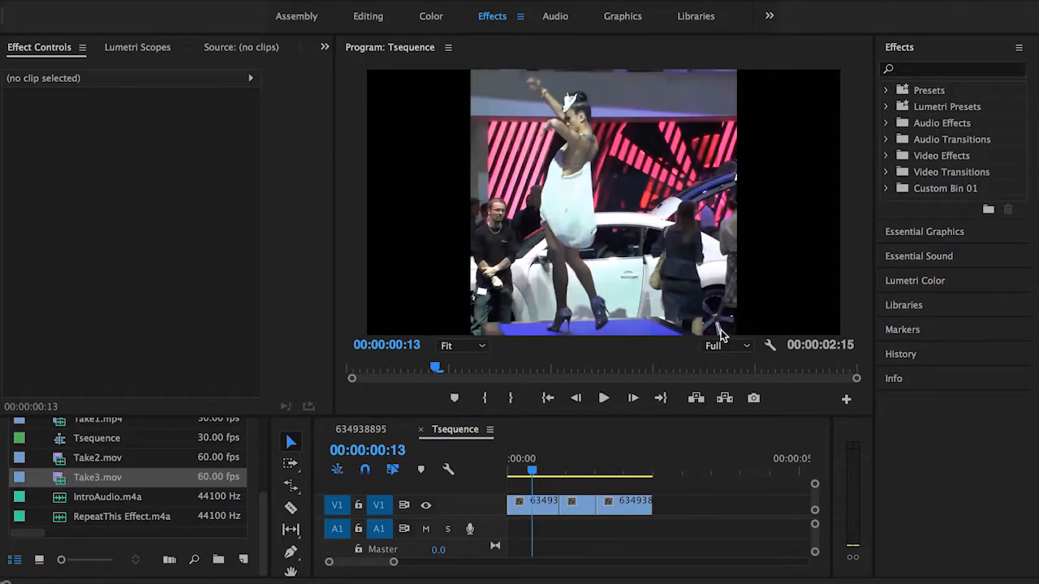
left_click(941, 71)
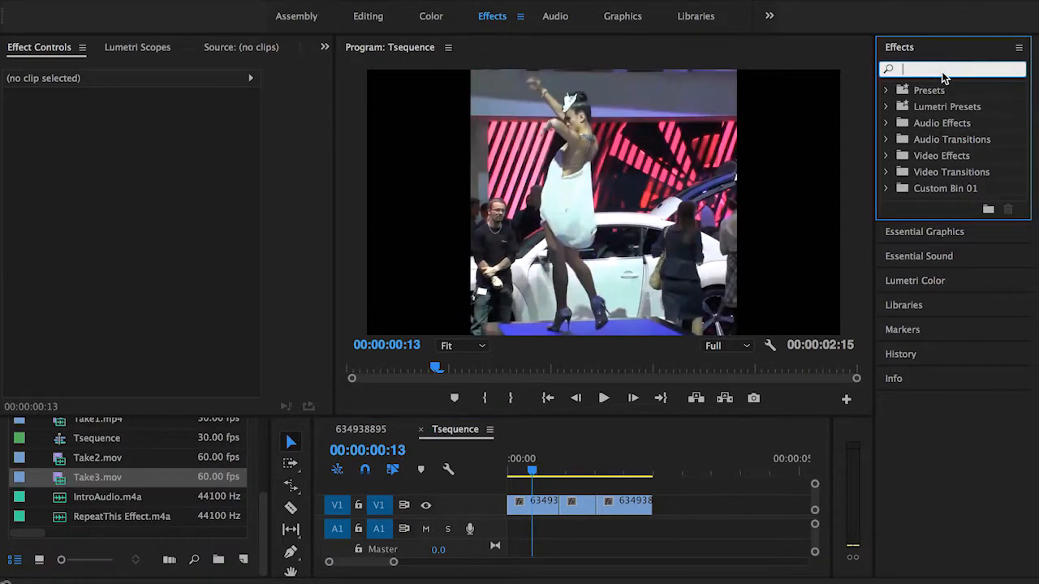
type("write")
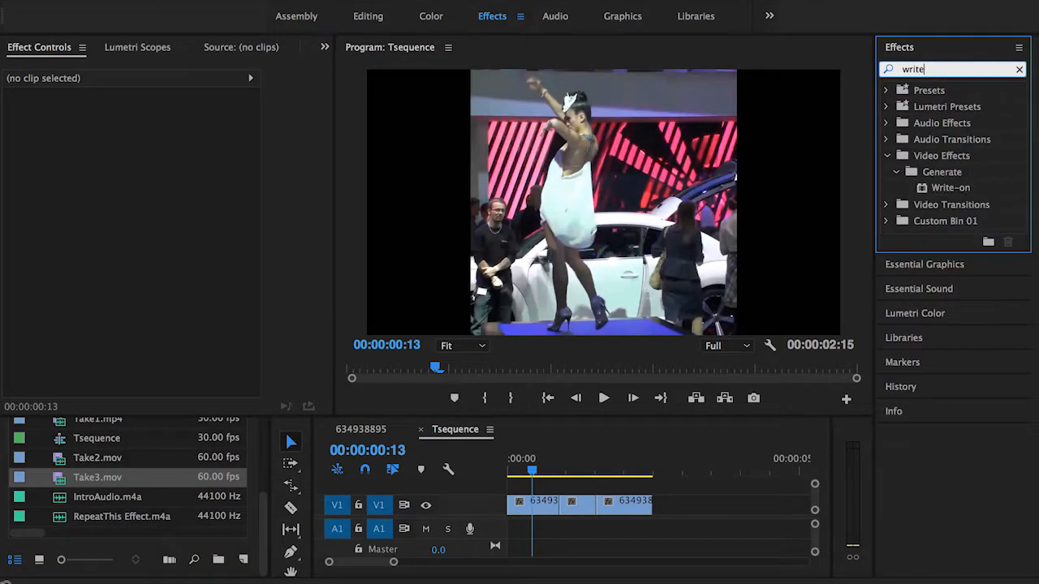
type(" on")
left_click_drag(956, 191, 535, 515)
left_click_drag(985, 195, 586, 509)
left_click_drag(974, 192, 633, 508)
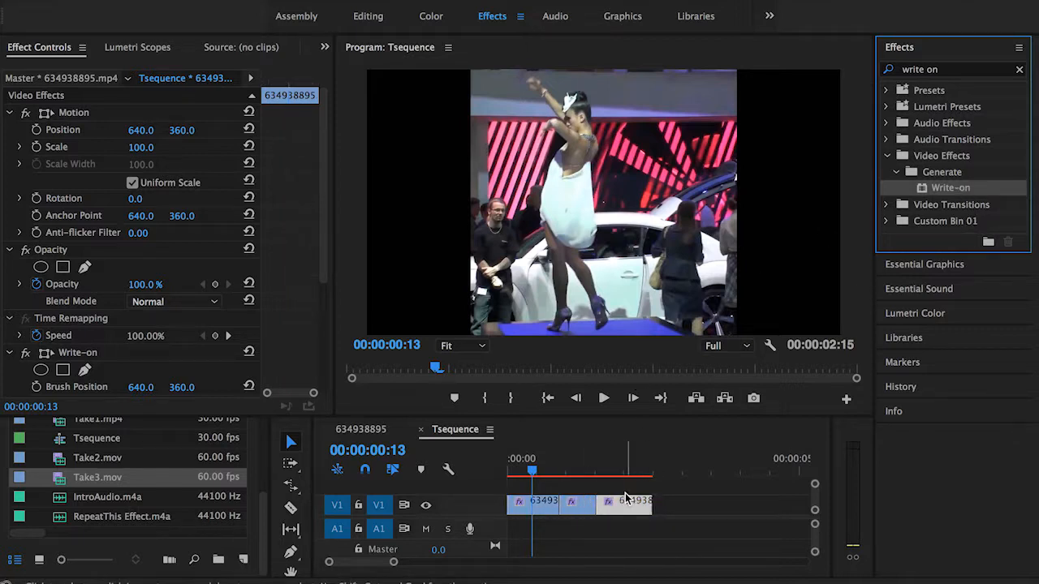
Return to the start of the sequence and select the Write-on effect on the first clip to show its brush point.
scroll(618, 496, "down", 2)
left_click(513, 473)
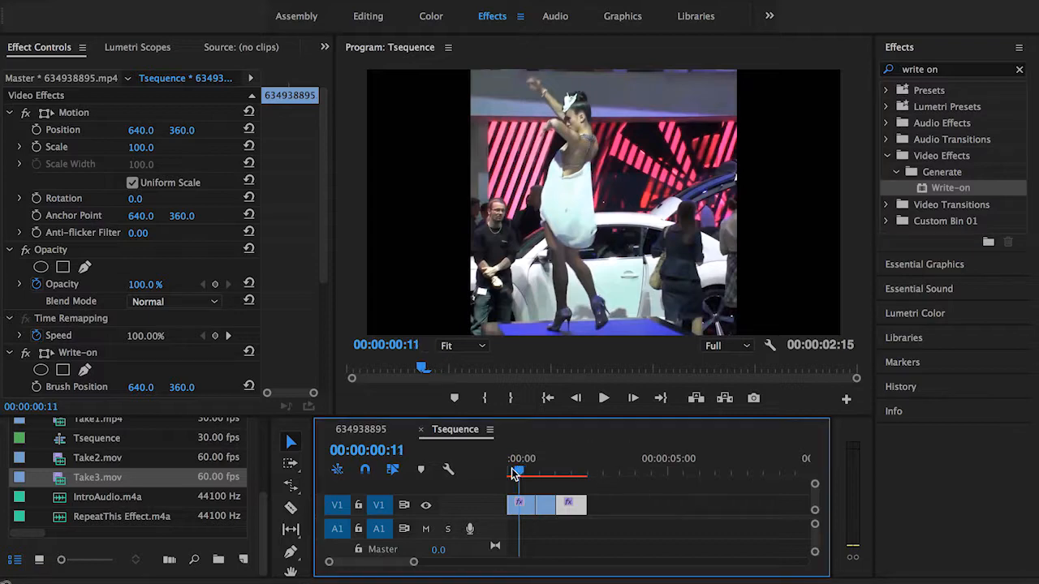
left_click_drag(512, 473, 498, 474)
left_click(519, 505)
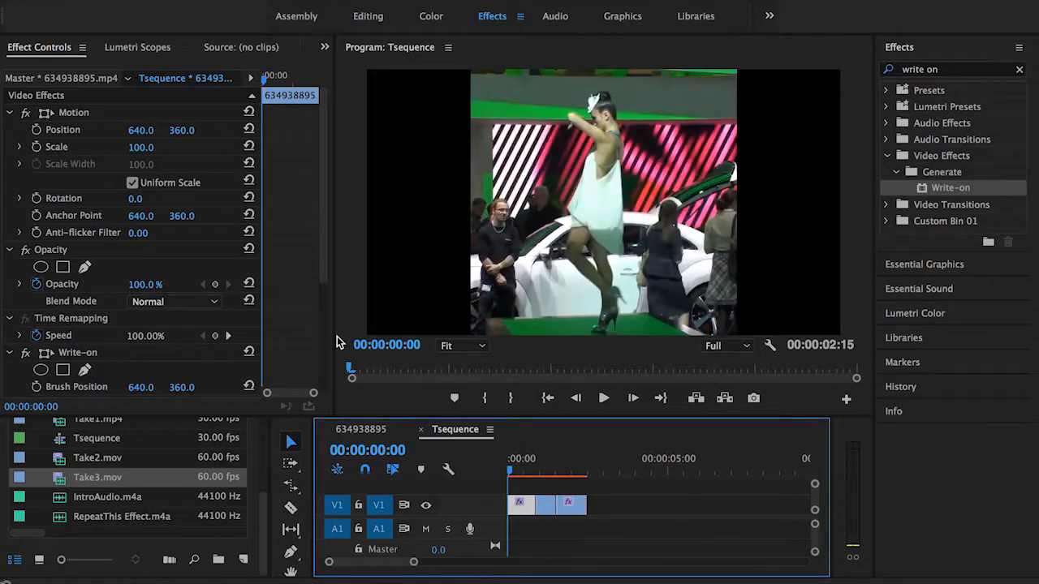
left_click(320, 331)
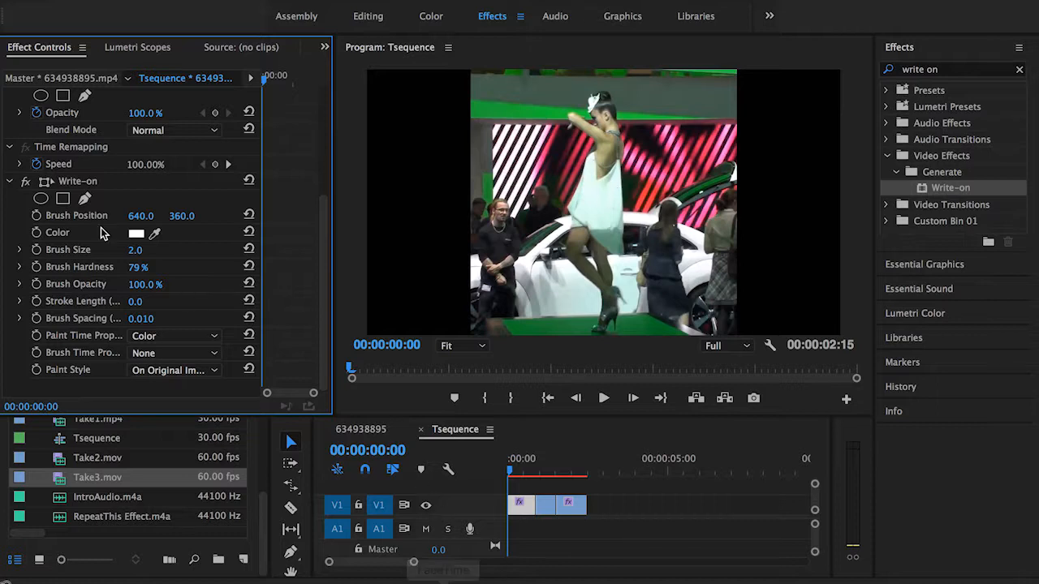
left_click(77, 182)
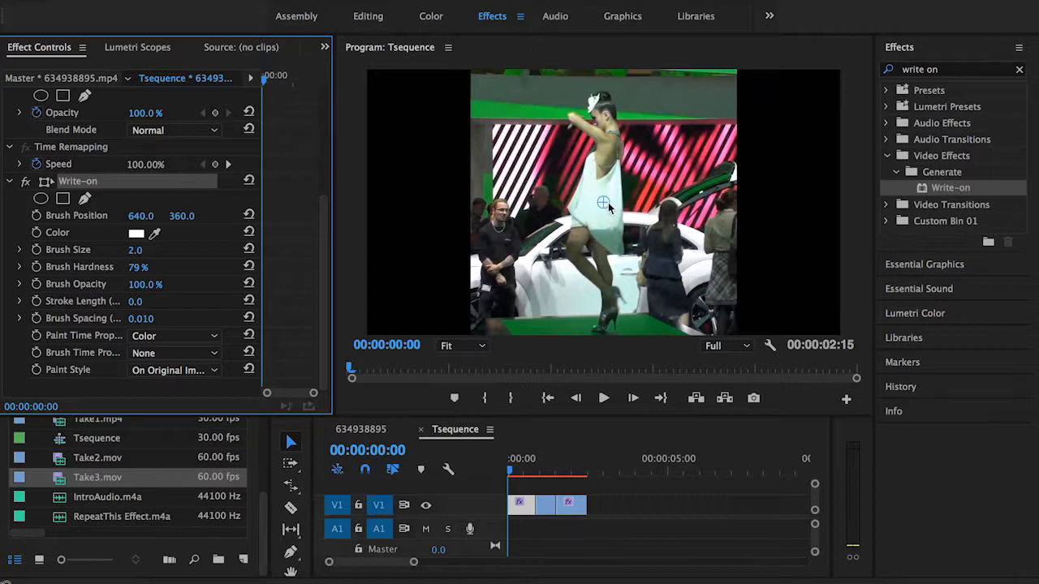
scroll(607, 207, "up", 5)
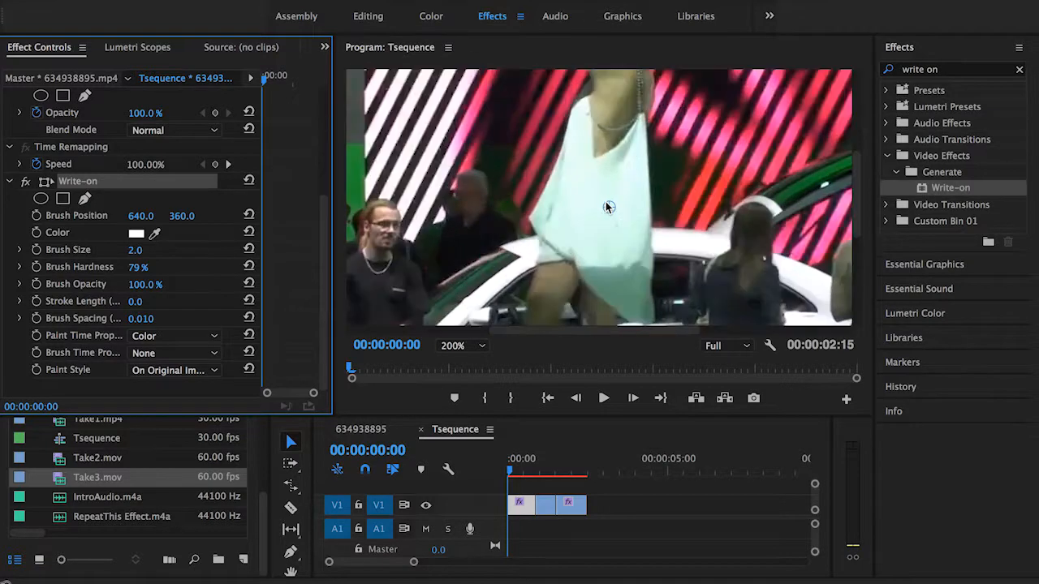
left_click(550, 487)
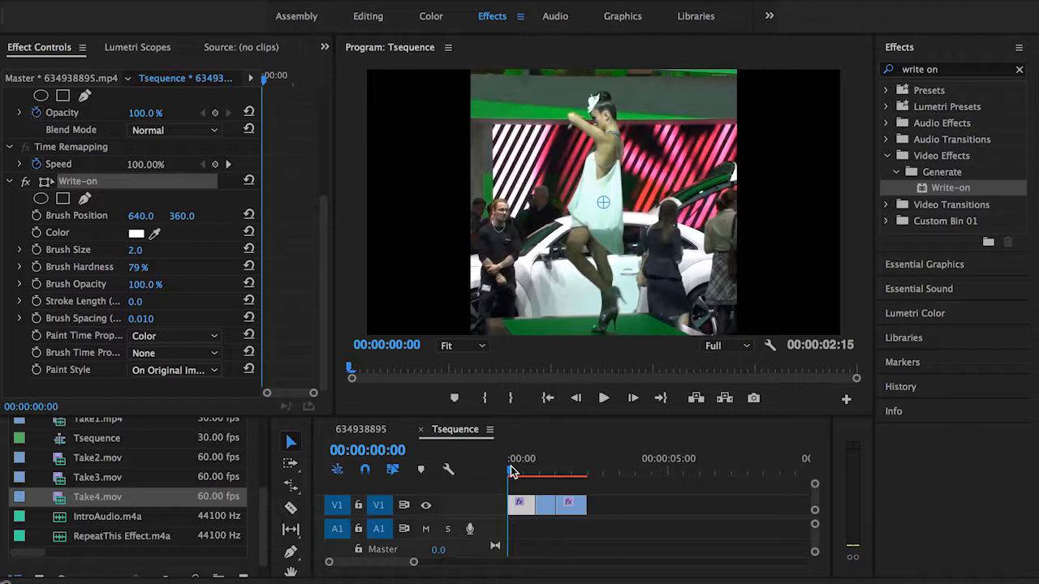
At frame 00:00:00:02, move the Write-on brush point beside the dancer's dress at about 534, 369 and enable Brush Position keyframing.
left_click(546, 432)
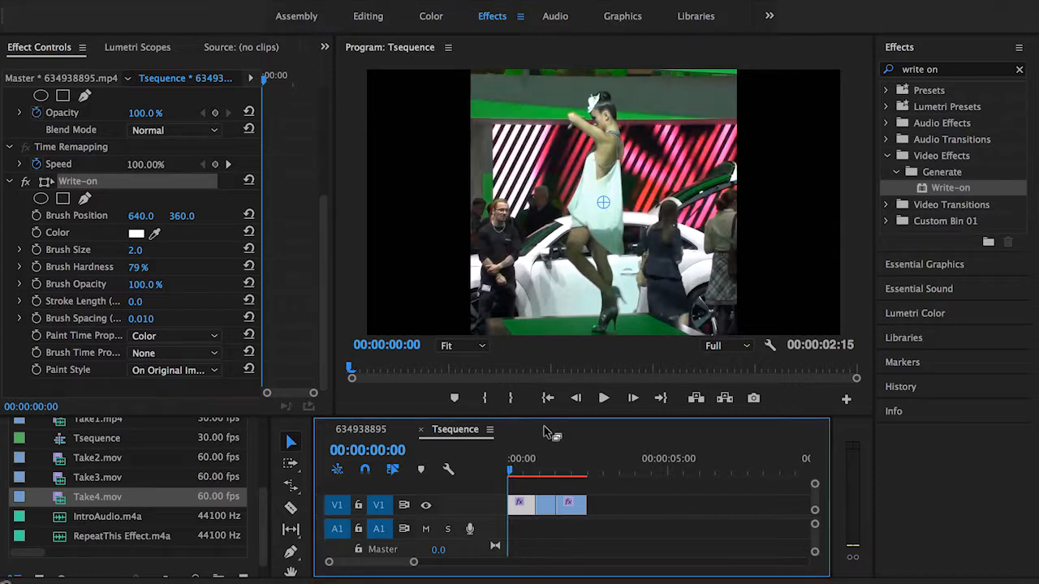
key("Right")
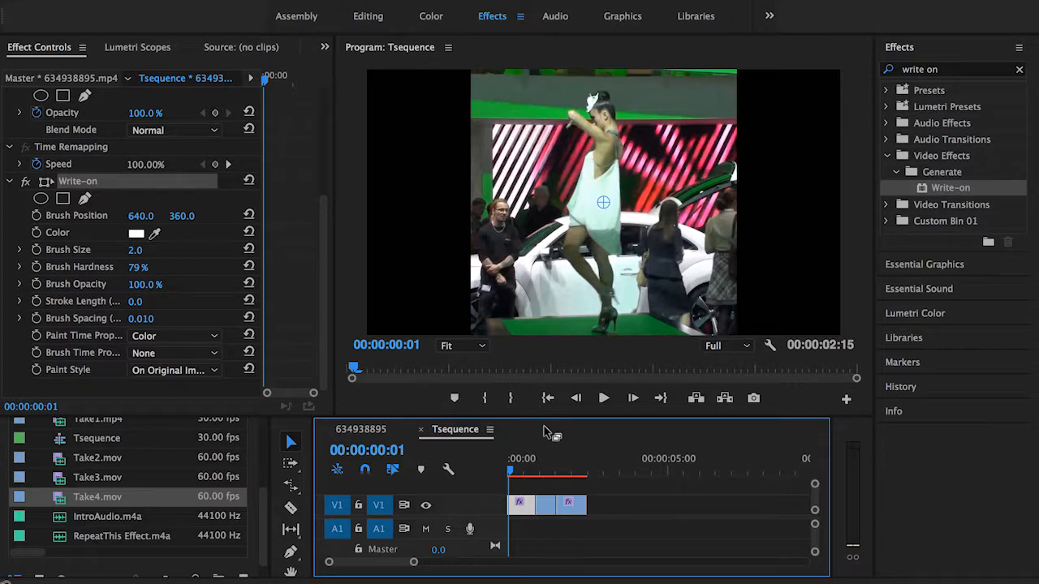
key("Right")
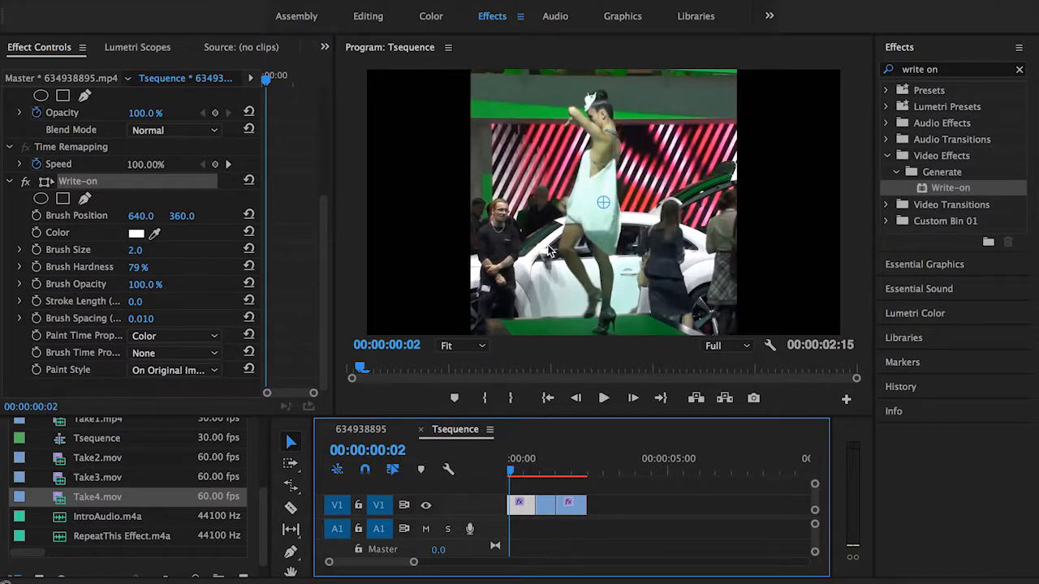
left_click_drag(607, 207, 566, 210)
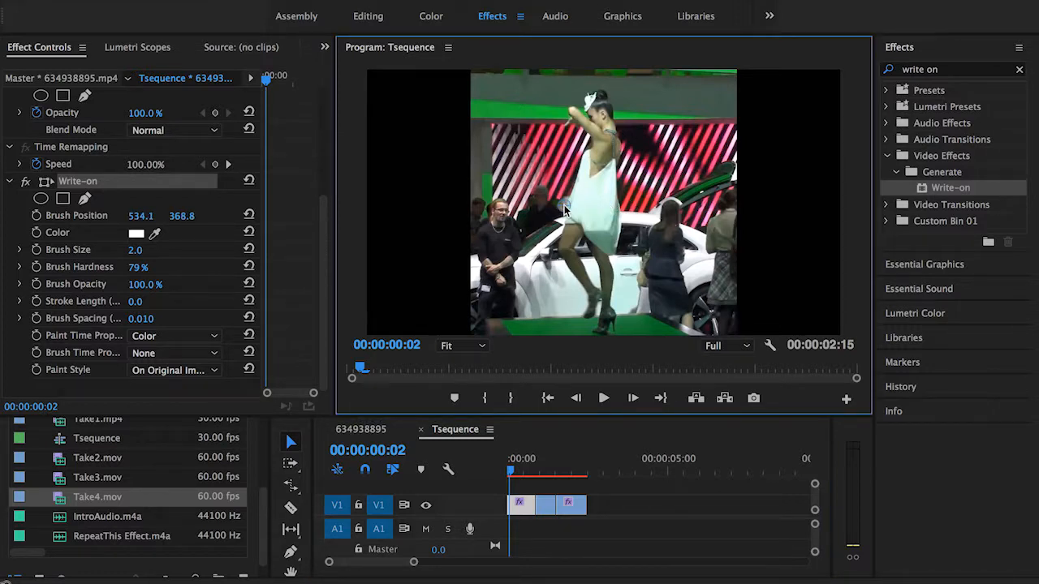
left_click(36, 216)
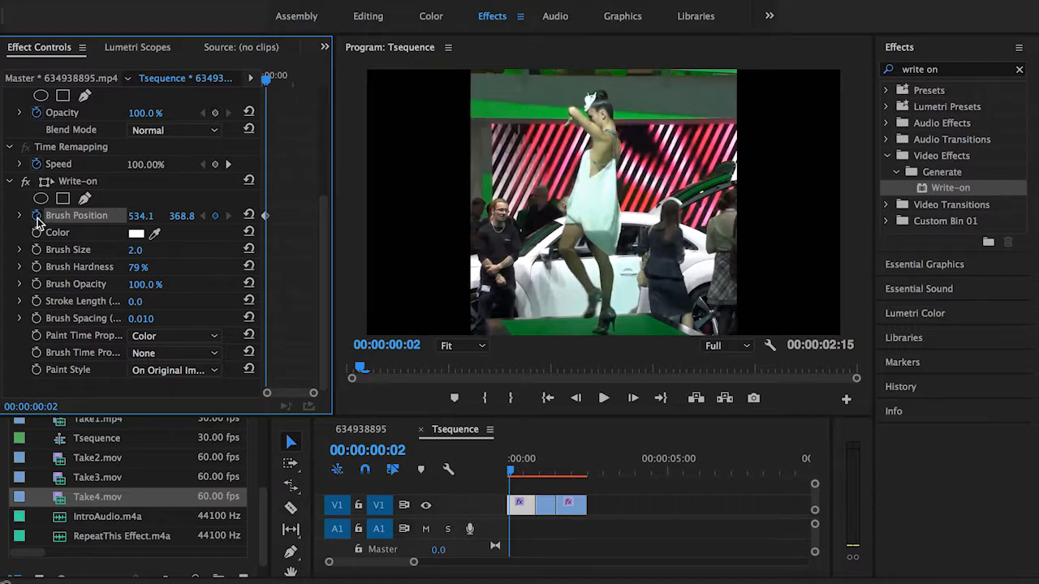
Keyframe the brush position along the dancer's hand, at about 481, 300 on frame 3 and about 459, 261 on frame 5.
key("Right")
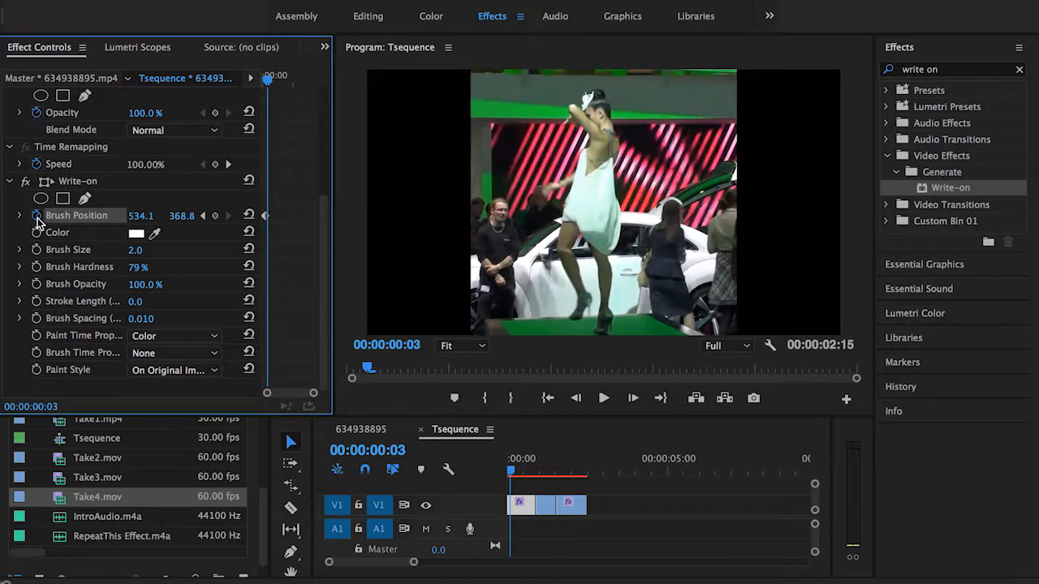
left_click(71, 183)
left_click_drag(563, 207, 545, 183)
key("Right")
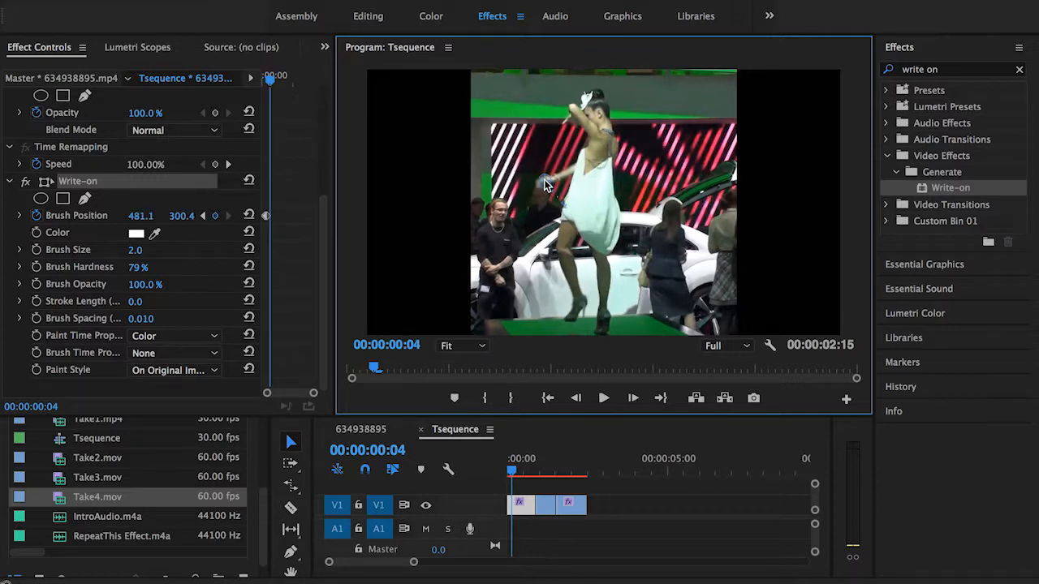
key("Right")
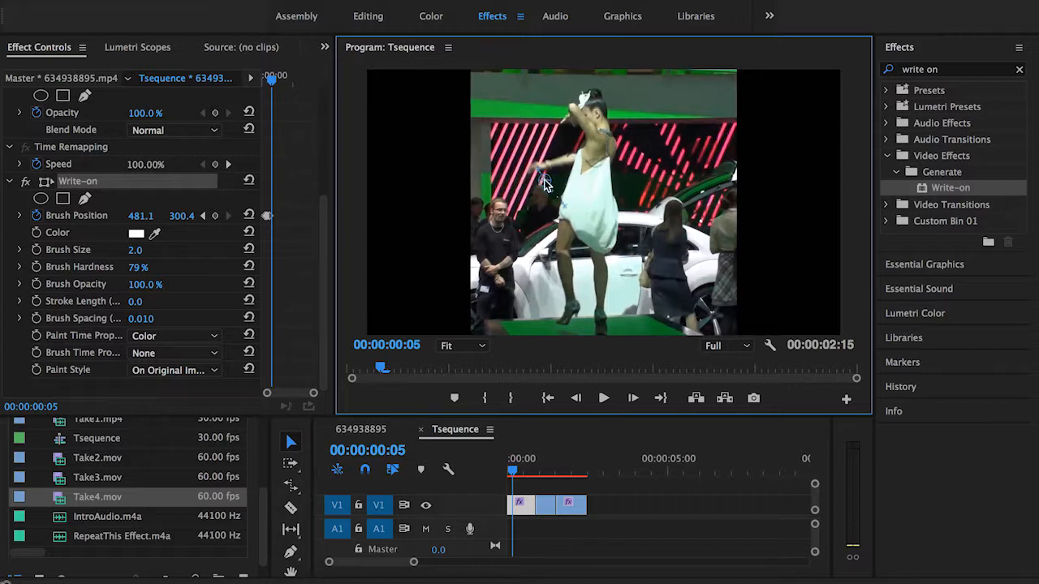
left_click_drag(539, 173, 535, 168)
key("Right")
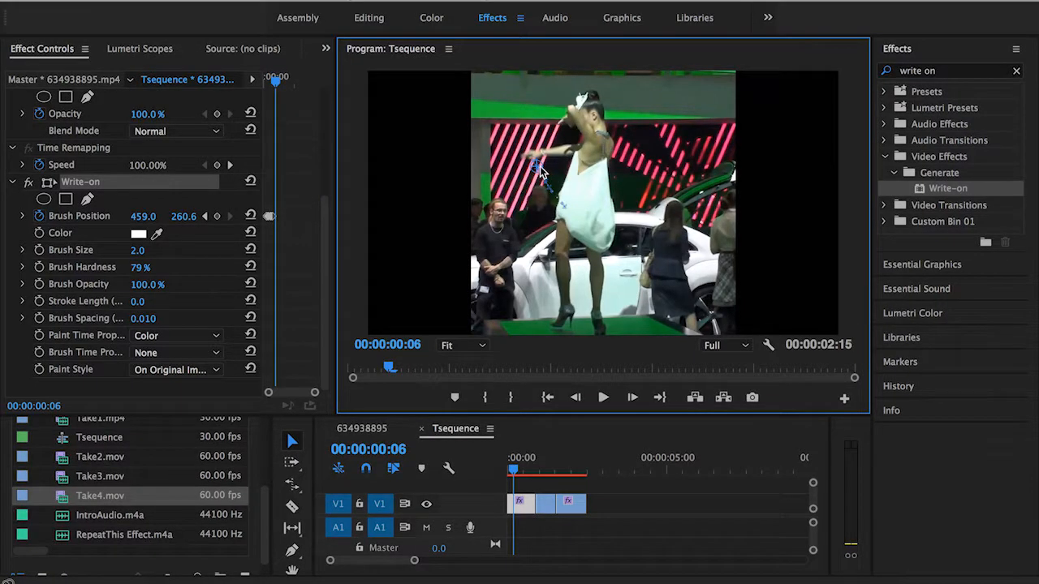
left_click_drag(148, 214, 135, 215)
left_click(147, 214)
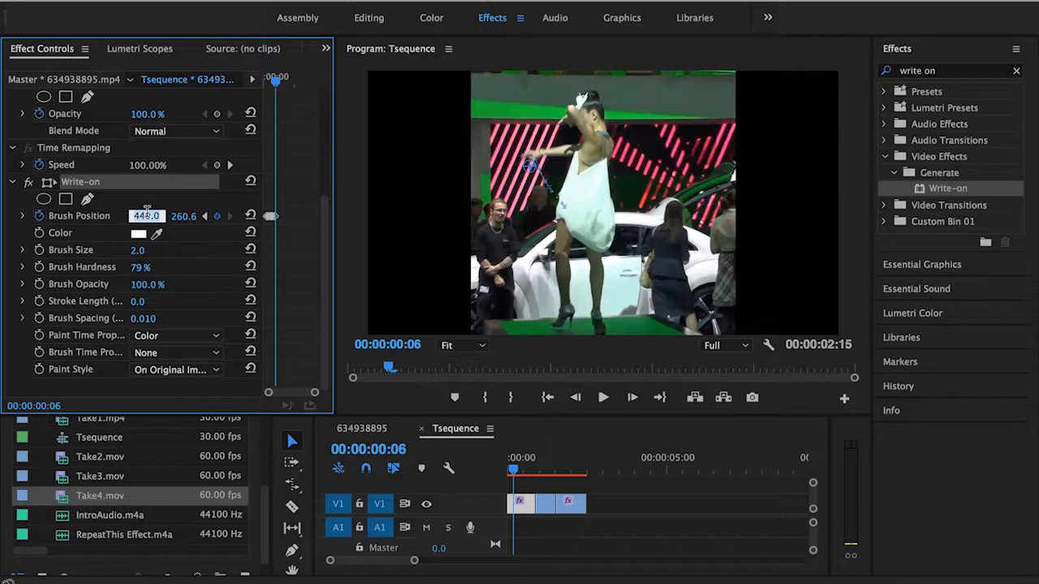
key("super+z")
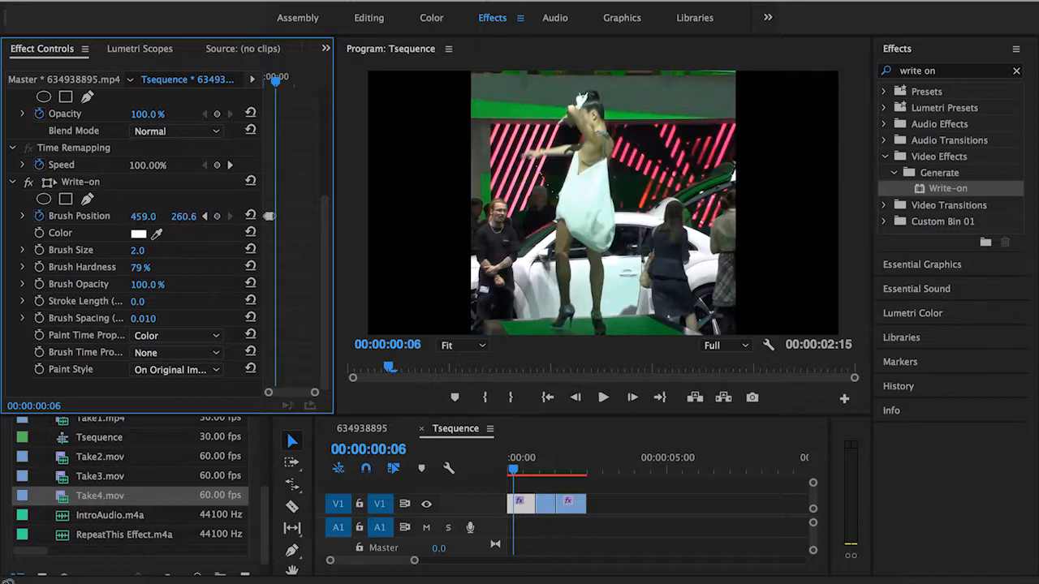
Keyframe the brush position at 446.0, 234.6 on frame 6 and 446.0, 209.6 on frame 7.
left_click_drag(188, 217, 143, 216)
left_click(80, 184)
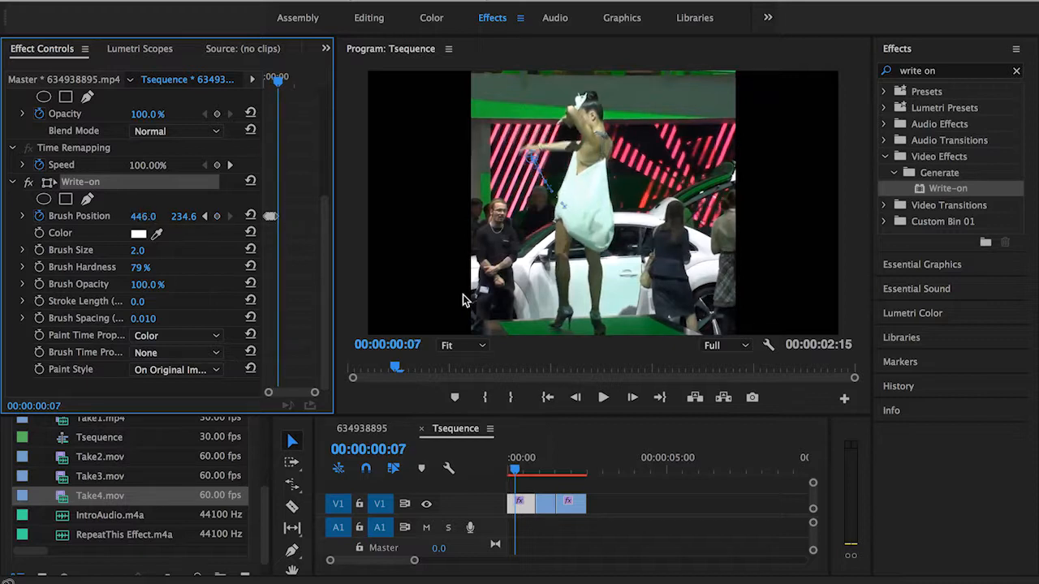
left_click_drag(195, 217, 173, 217)
key("Right")
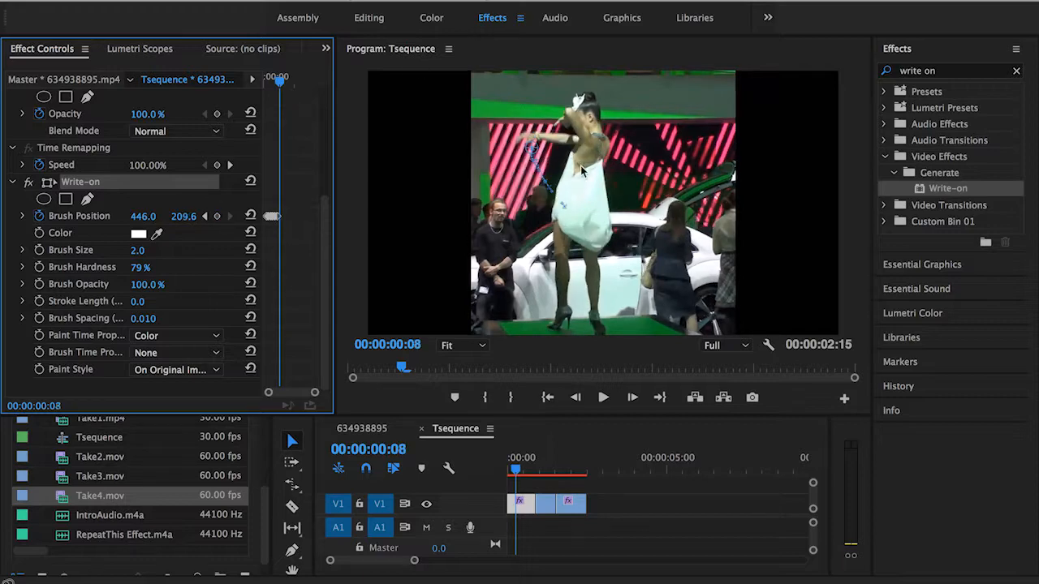
Continue repositioning the Write-on brush point frame by frame from frame 00:00:00:08 to extend the keyframed scribble path.
mouse_move(531, 147)
left_mouse_down()
mouse_move(526, 138)
mouse_move(556, 212)
left_mouse_up()
key("Right")
key("super+equal")
key("super+equal")
key("h")
key("v")
left_click_drag(515, 173, 506, 136)
key("Right")
key("Right")
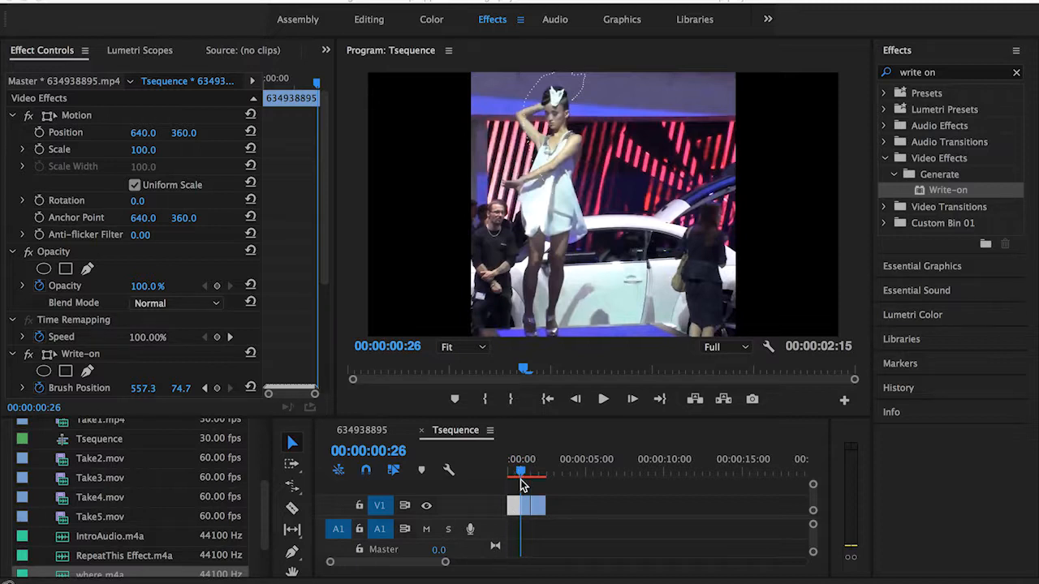
Inspect the dotted Write-on path around the dancer at 200% magnification, then fit the preview to the monitor again.
left_click(566, 116)
scroll(566, 116, "up", 3)
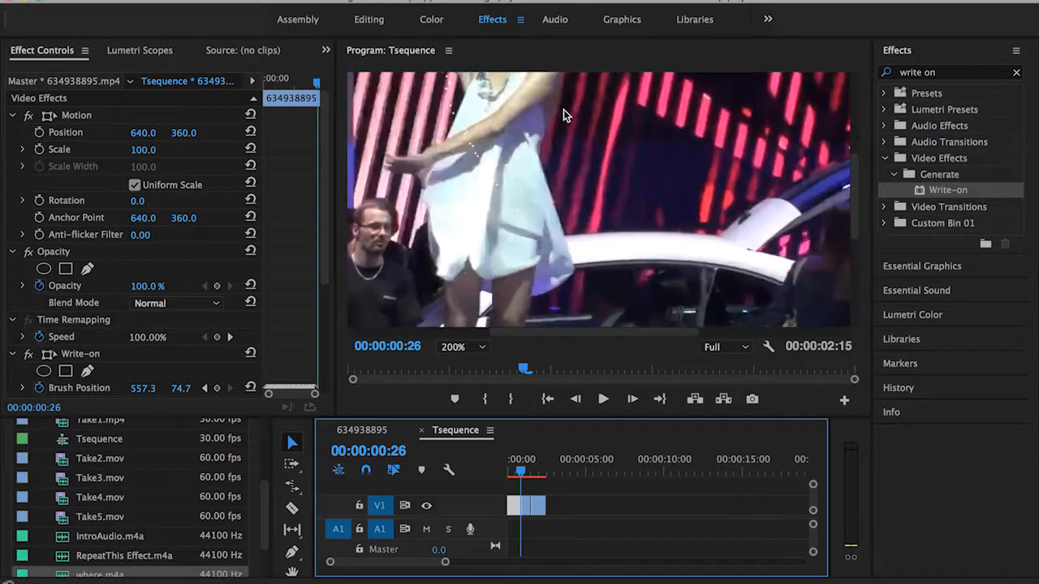
key("h")
left_click_drag(552, 146, 573, 299)
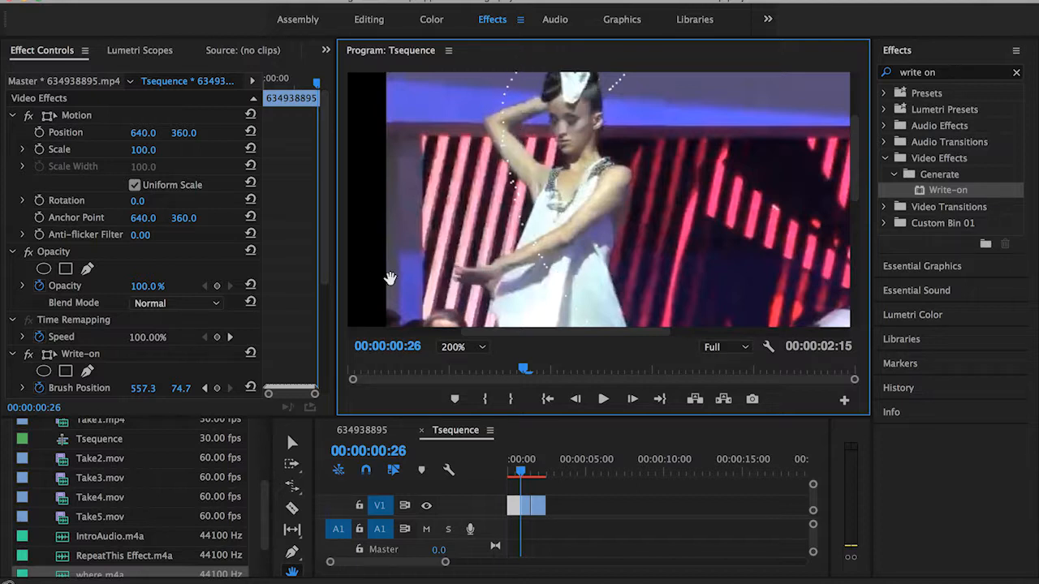
left_click(464, 347)
left_click(459, 363)
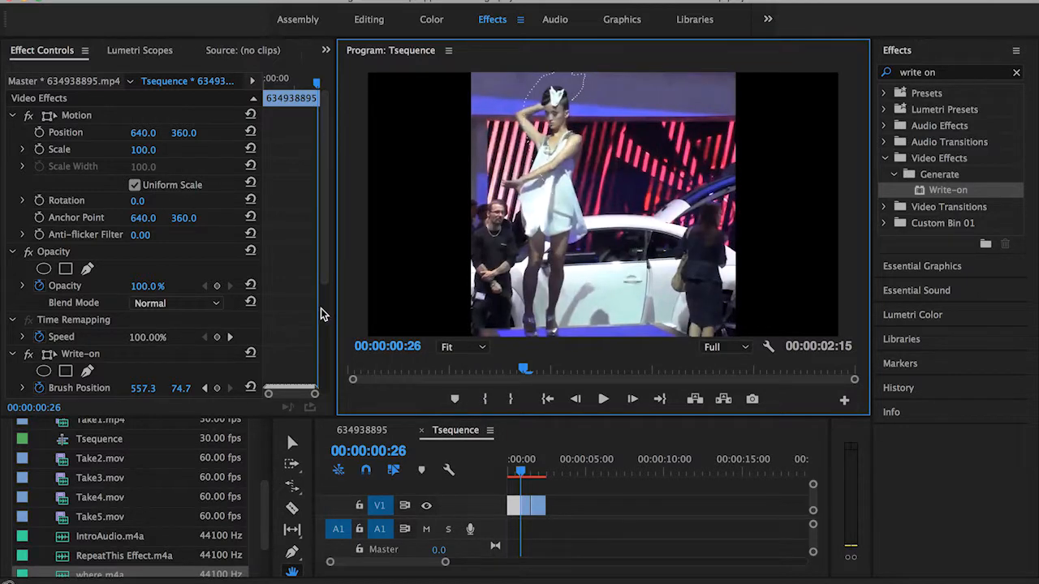
Set the Write-on brush spacing to 0.001 and the brush size to 6.3 on the first clip.
scroll(321, 310, "down", 5)
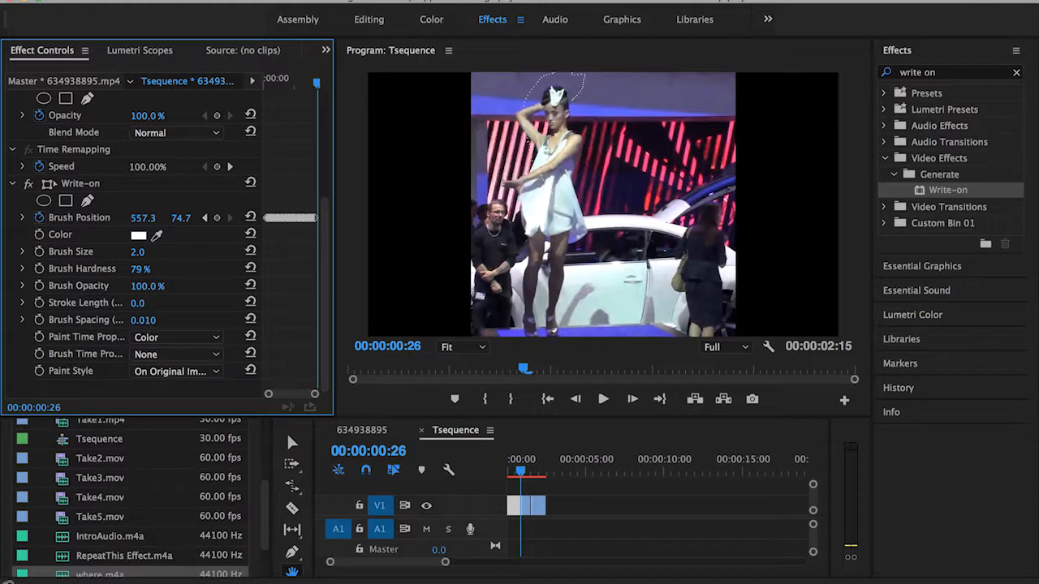
left_click_drag(151, 320, 143, 319)
left_click_drag(138, 251, 171, 252)
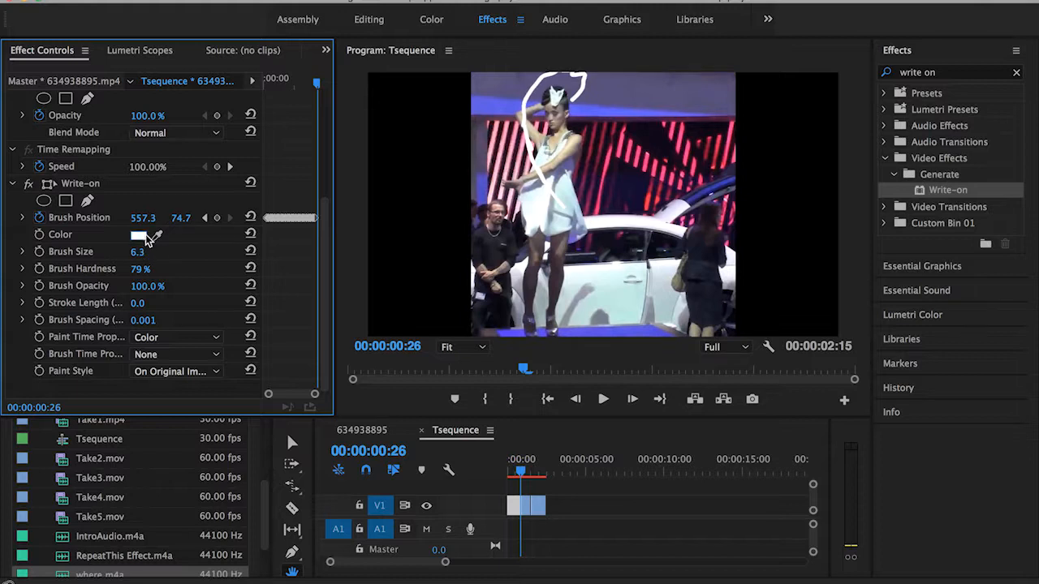
Change the Write-on brush color to yellow and play the sequence from the start to preview the scribble.
left_click(138, 238)
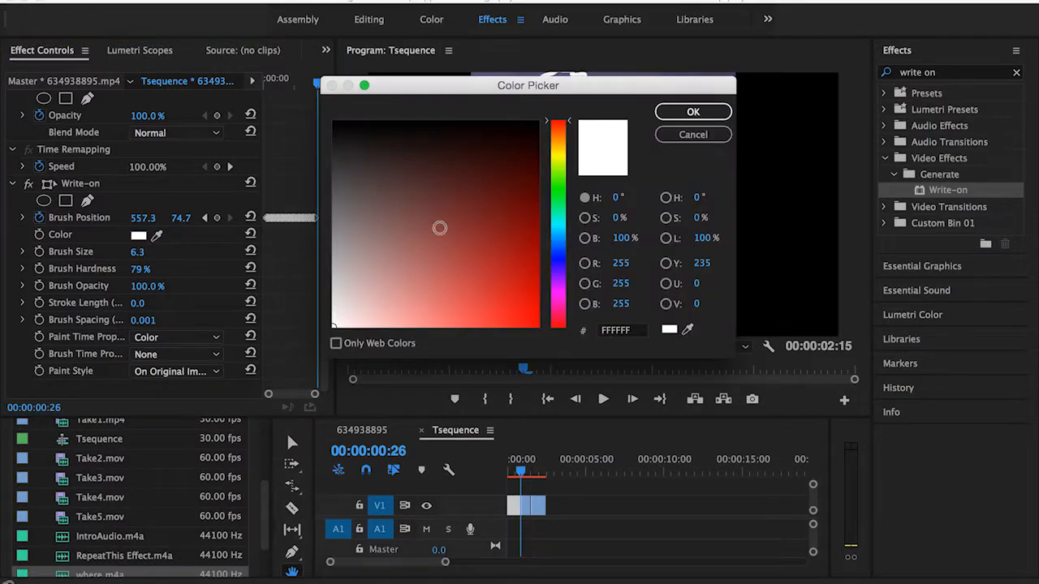
left_click(424, 304)
left_click(561, 161)
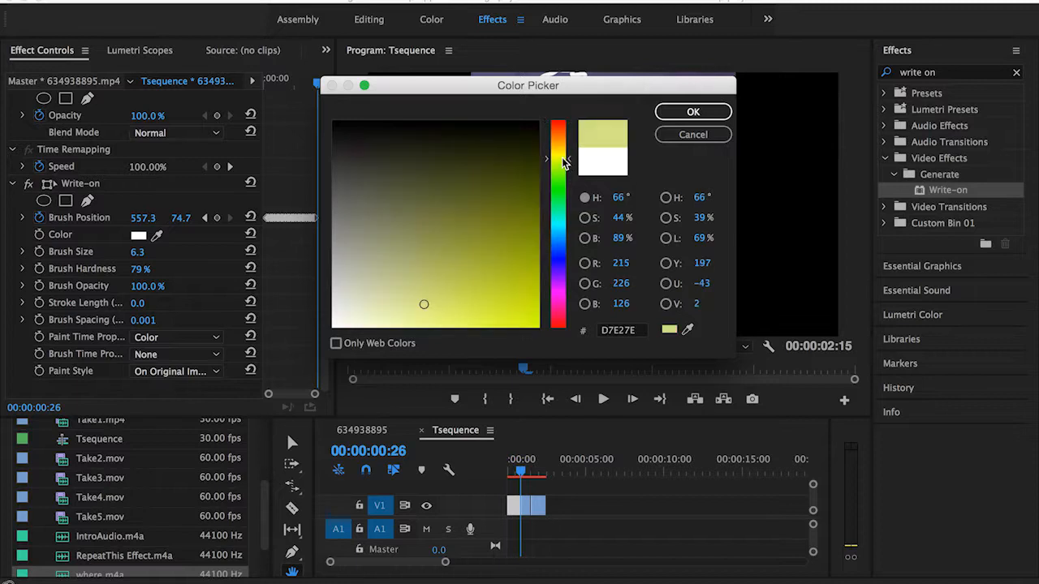
left_click_drag(566, 163, 566, 157)
left_click(690, 112)
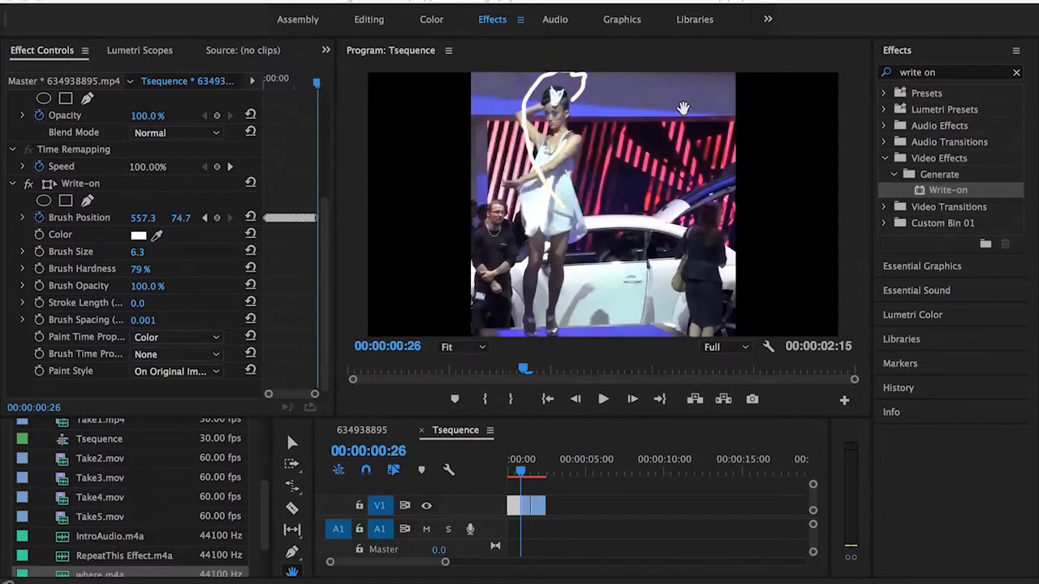
left_click_drag(521, 469, 494, 467)
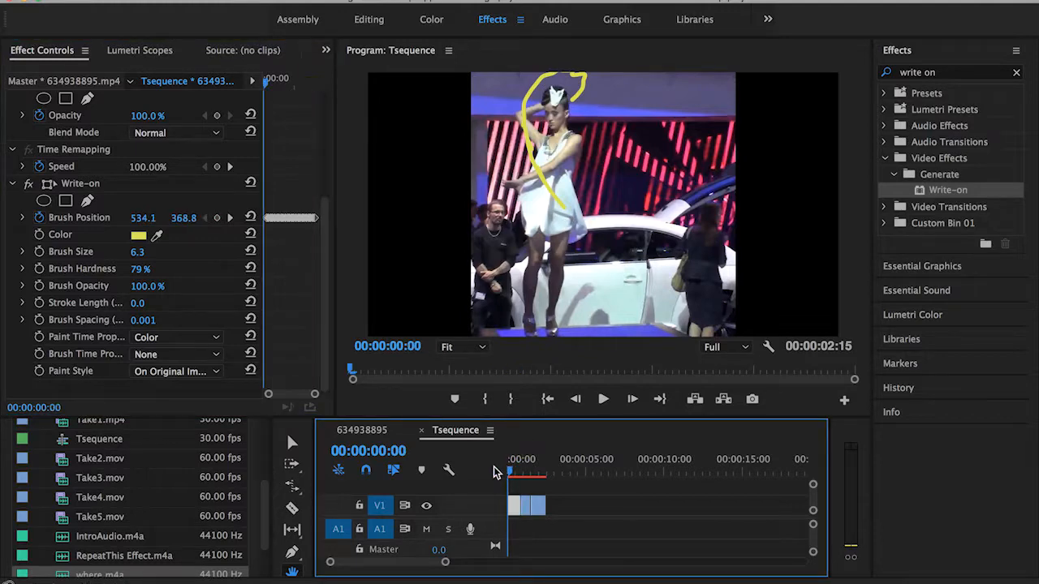
left_click(604, 400)
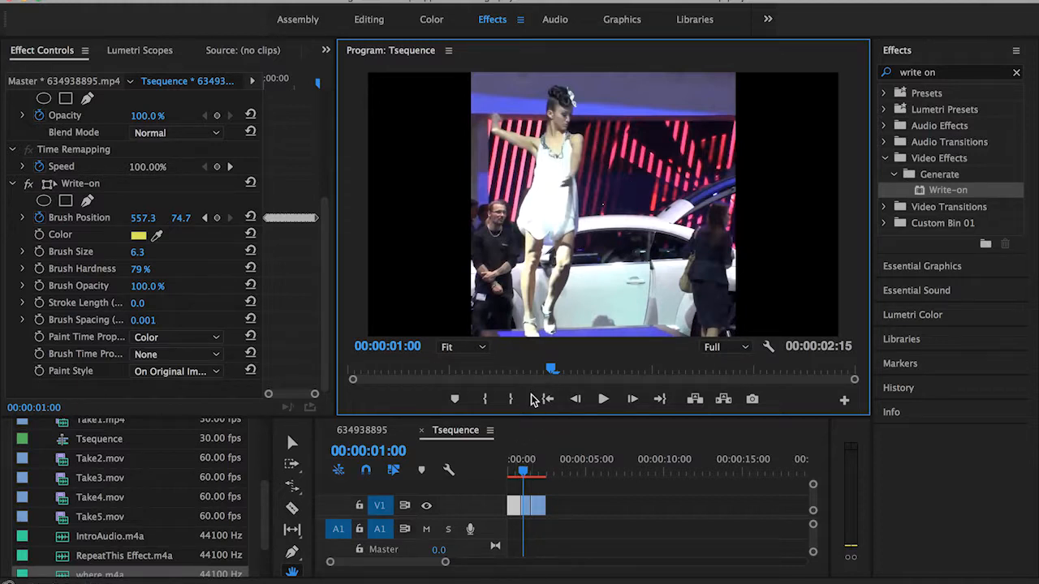
Step back and forth through the opening frames from 00:00:00:00 at 150% magnification to examine how the yellow stroke begins.
left_click(513, 474)
left_click_drag(513, 475, 504, 470)
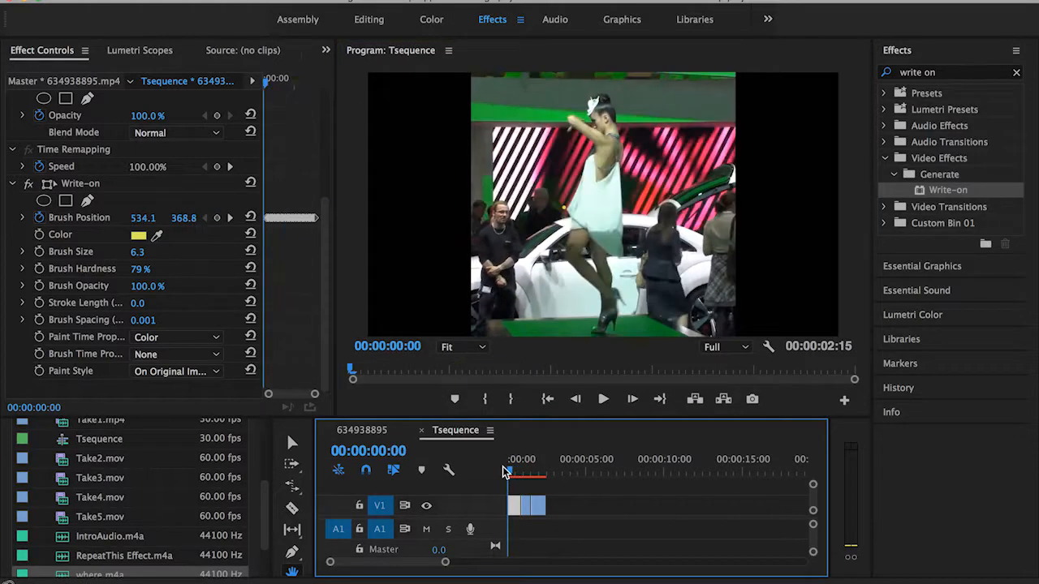
key("v")
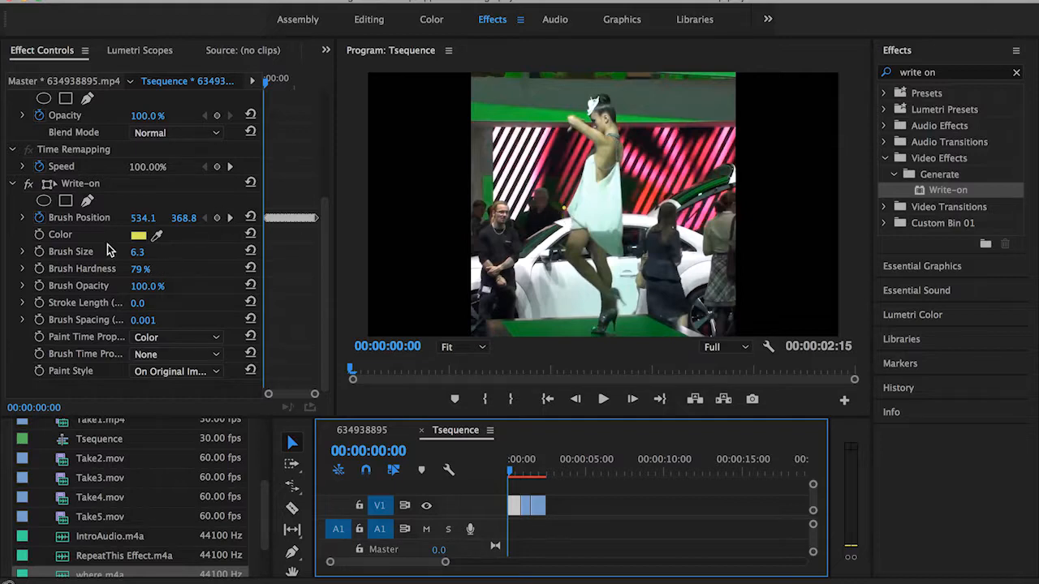
scroll(596, 208, "up", 2)
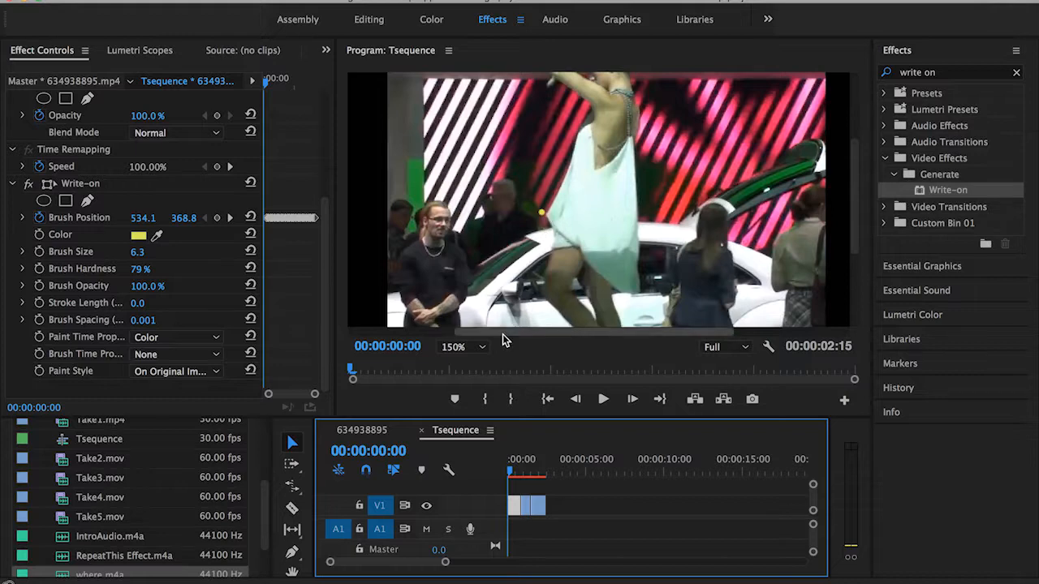
key("Right")
key("Right")
key("Right")
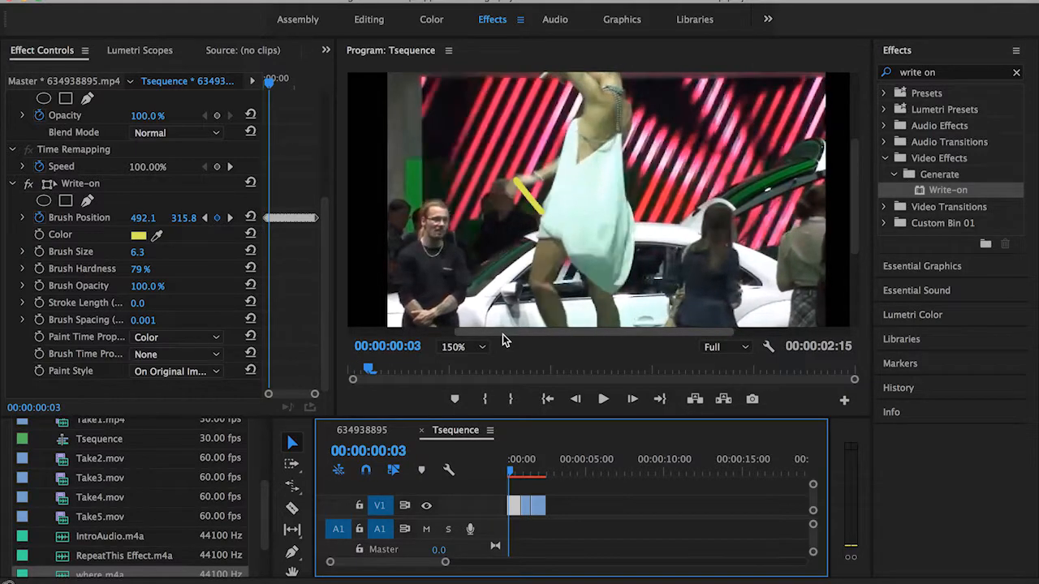
key("Left")
key("Right")
key("Right")
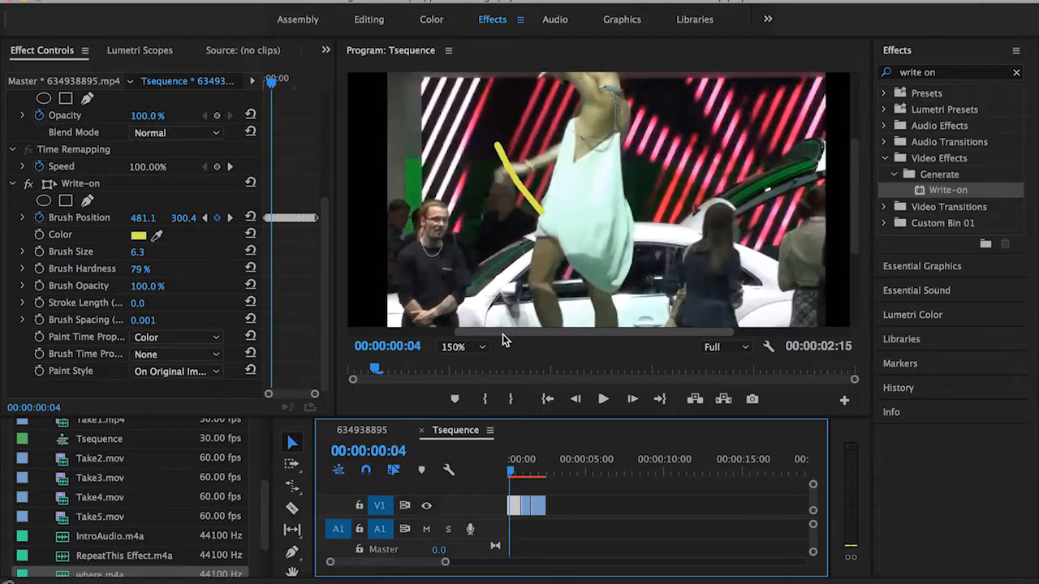
key("Left")
key("Left")
key("Right")
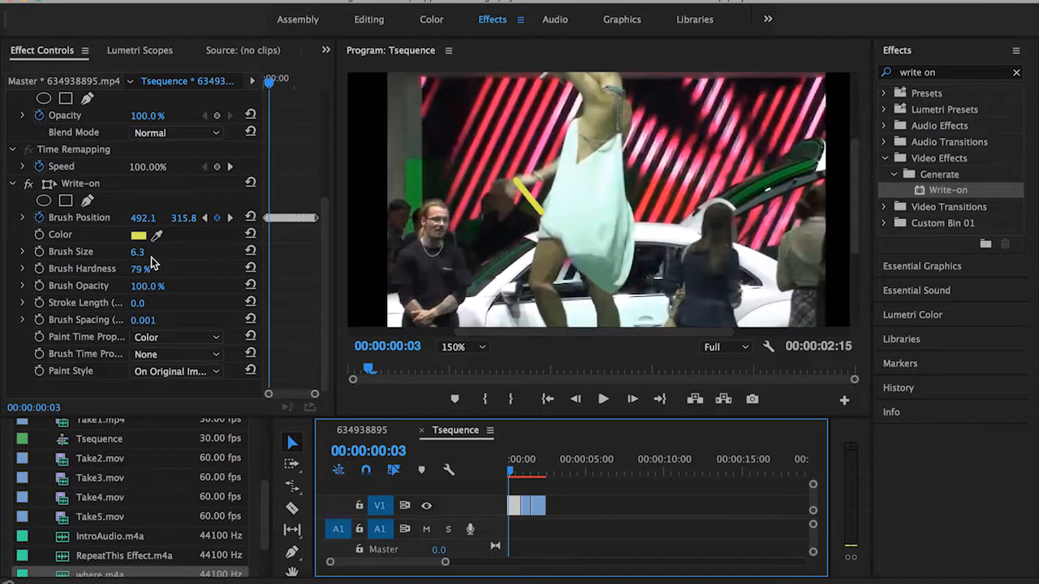
key("Left")
key("Left")
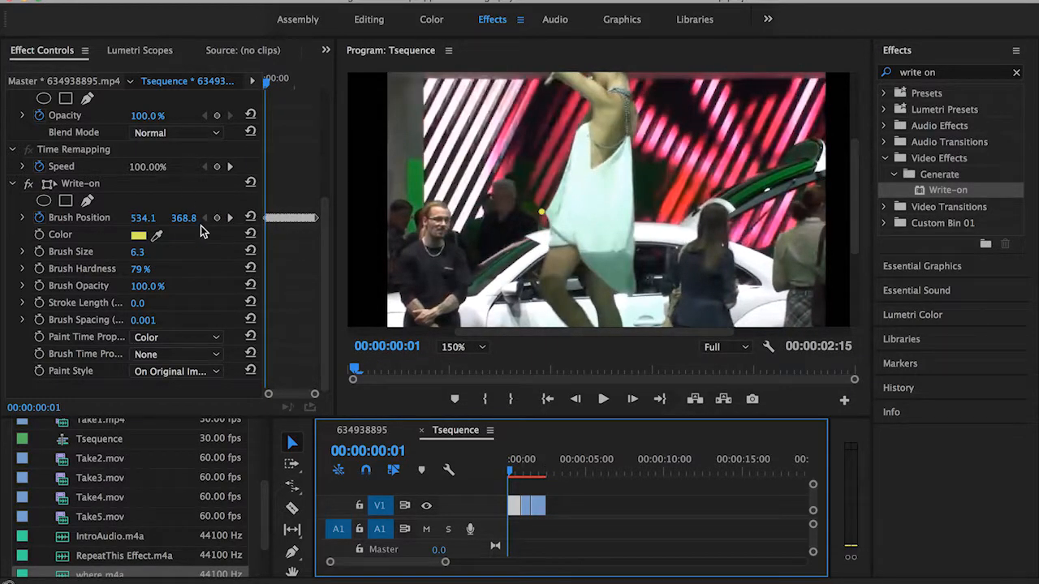
key("Left")
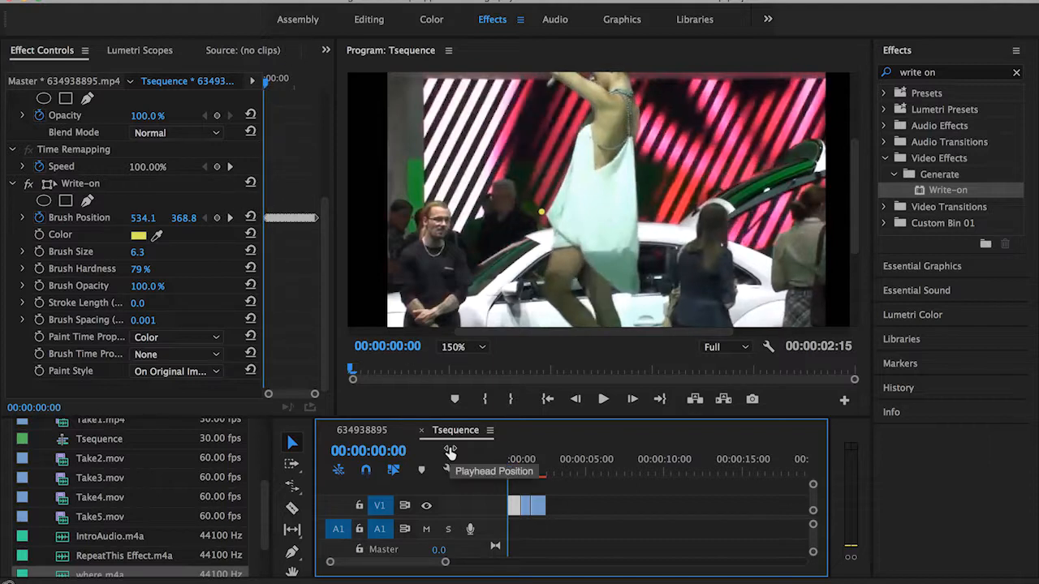
Set the Write-on brush size to 0 at 00:00:00:00 and enable keyframing for it.
scroll(282, 220, "up", 5)
scroll(282, 221, "down", 5)
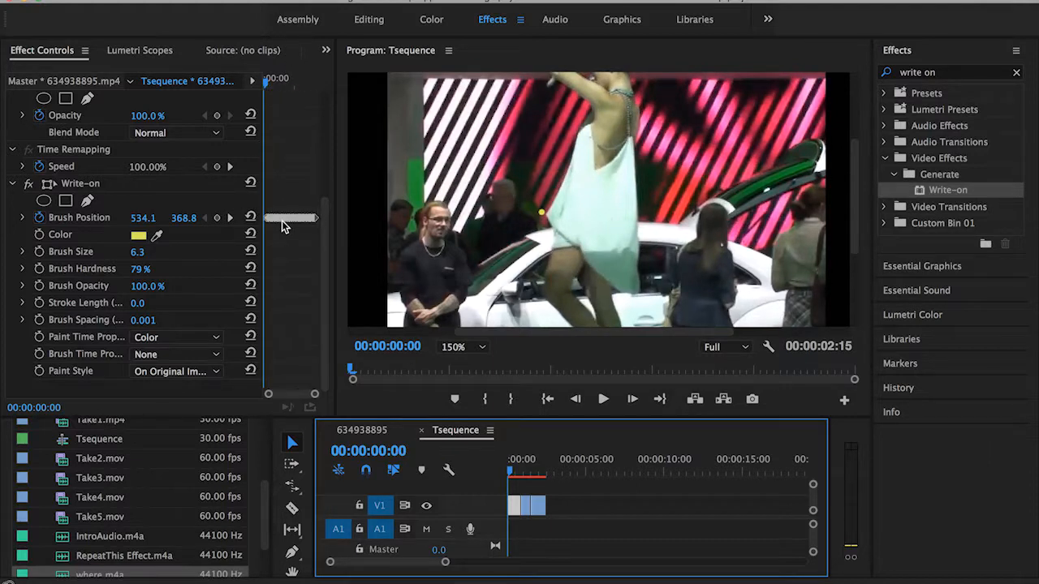
scroll(282, 221, "up", 5)
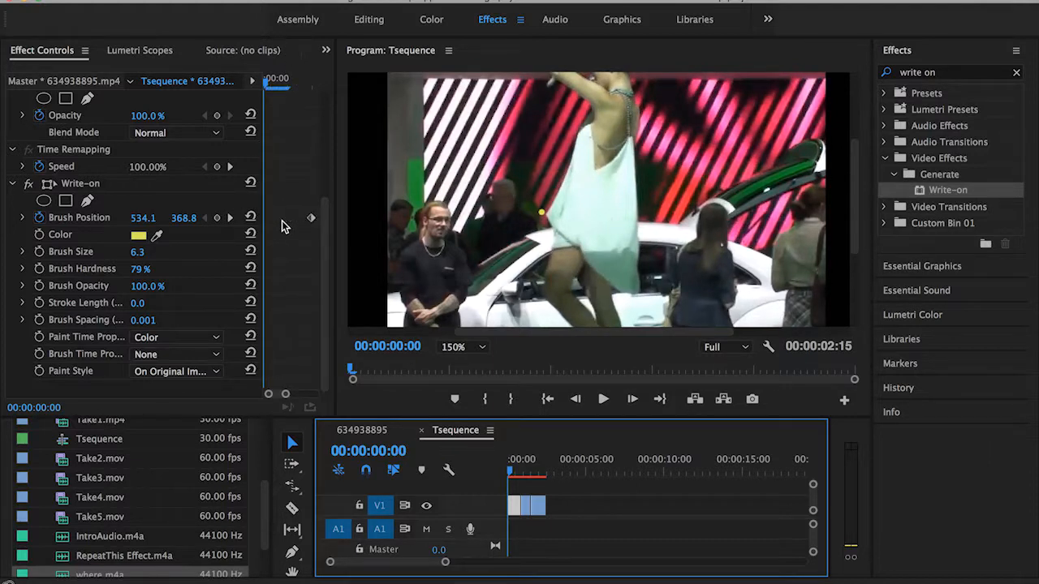
left_click(139, 253)
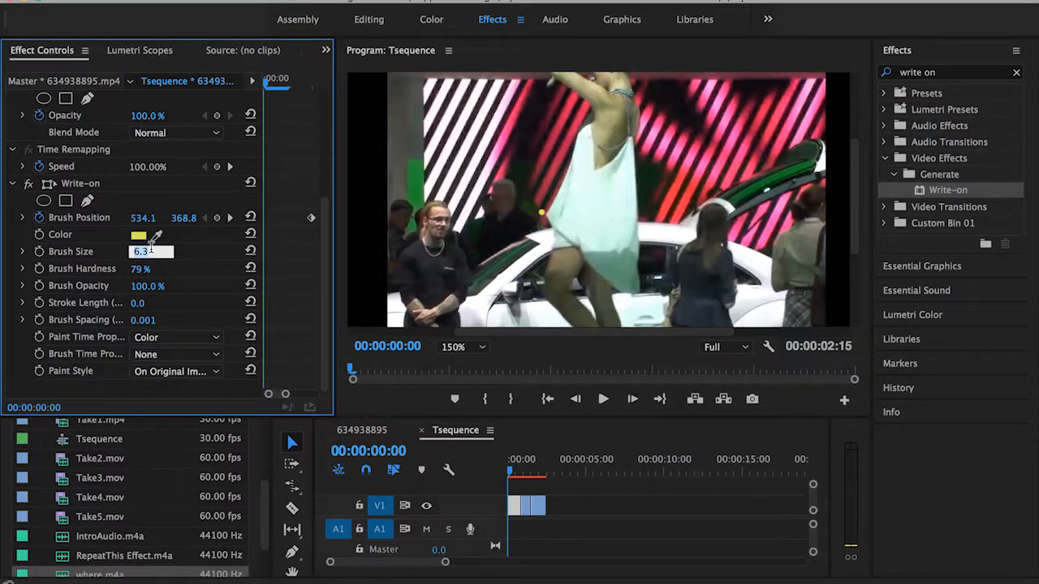
type("0")
key("Return")
left_click(39, 251)
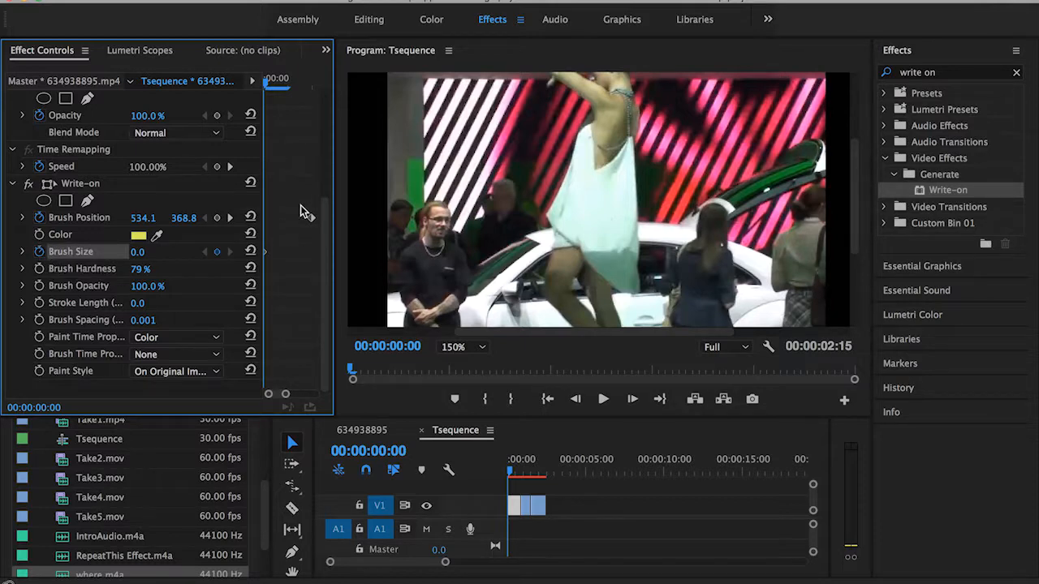
Keyframe the Write-on brush size at 8 on frame 00:00:00:02 and check the first frames of the sequence.
key("Right")
key("Right")
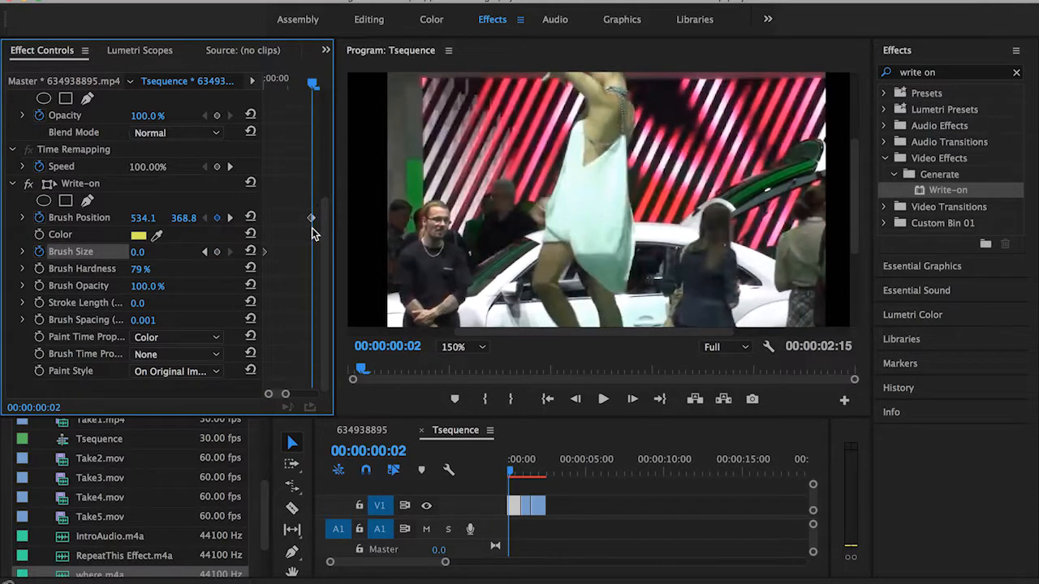
left_click(138, 252)
type("8")
key("Return")
scroll(515, 458, "up", 3)
scroll(515, 459, "up", 1)
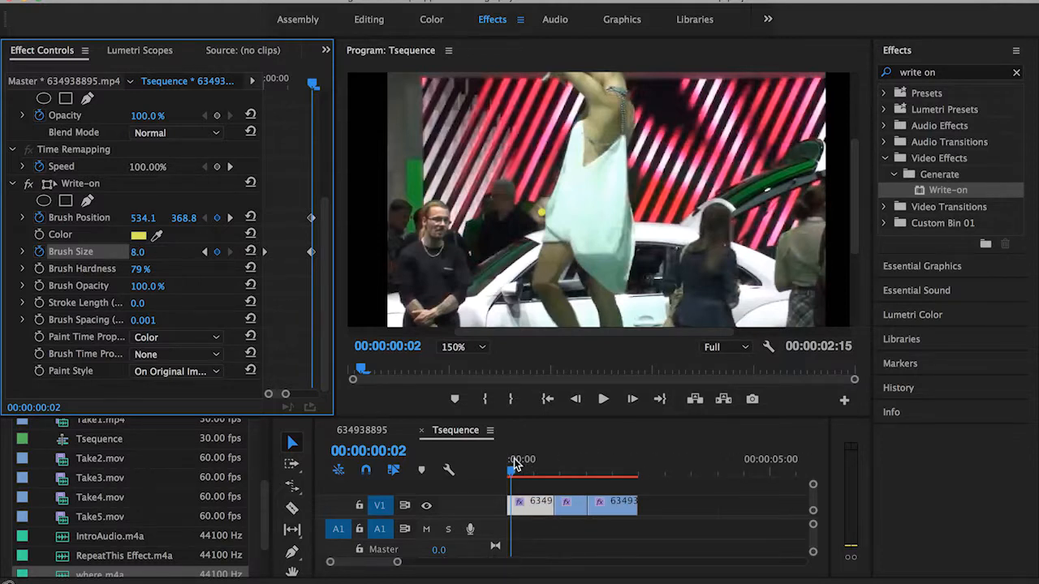
left_click(503, 469)
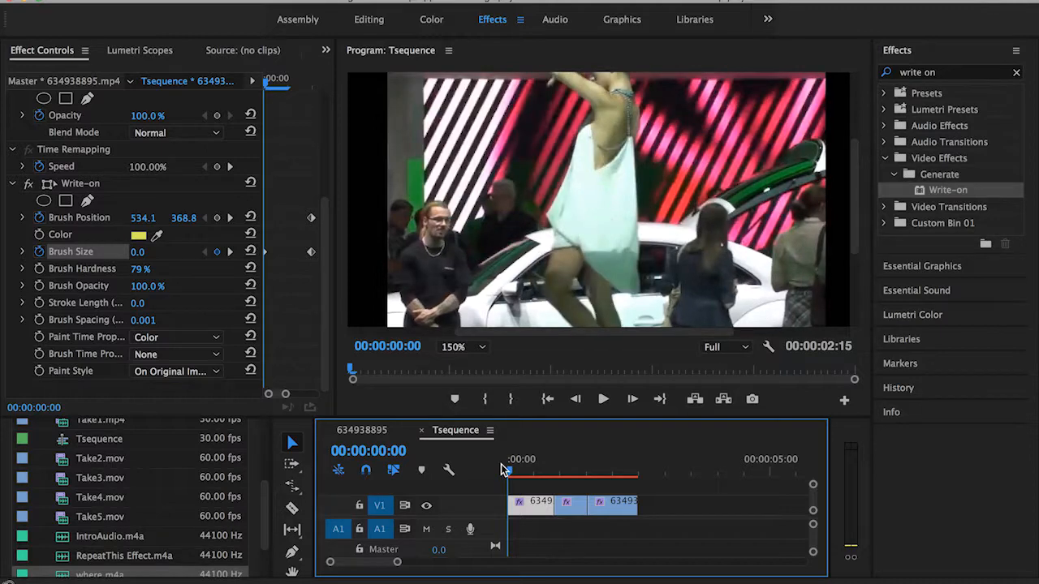
key("Right")
key("Right")
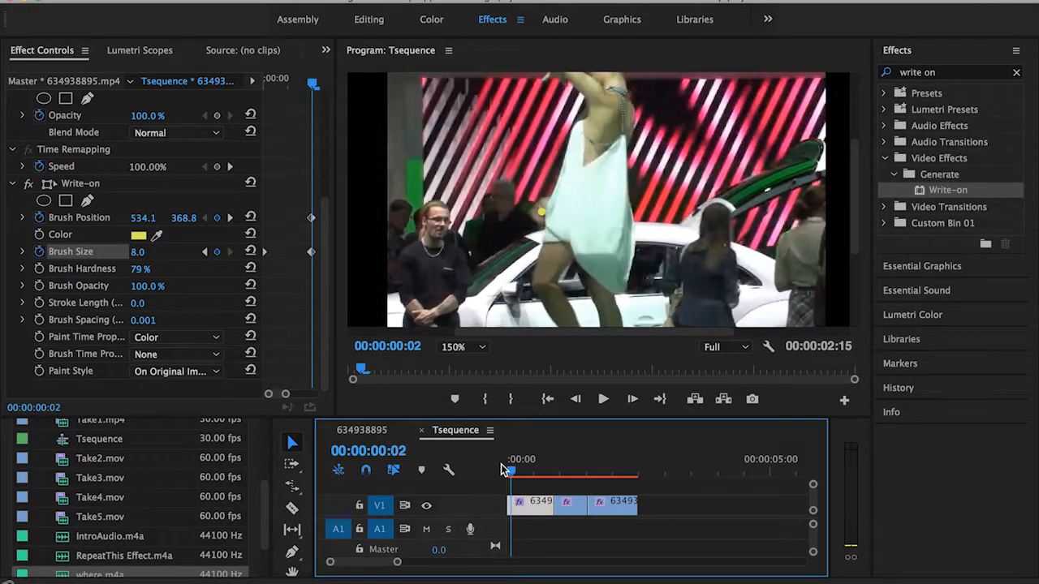
Add a brush size keyframe holding 8 at 00:00:00:25 and keyframe the size at 0 on 00:00:00:26.
scroll(301, 264, "down", 5)
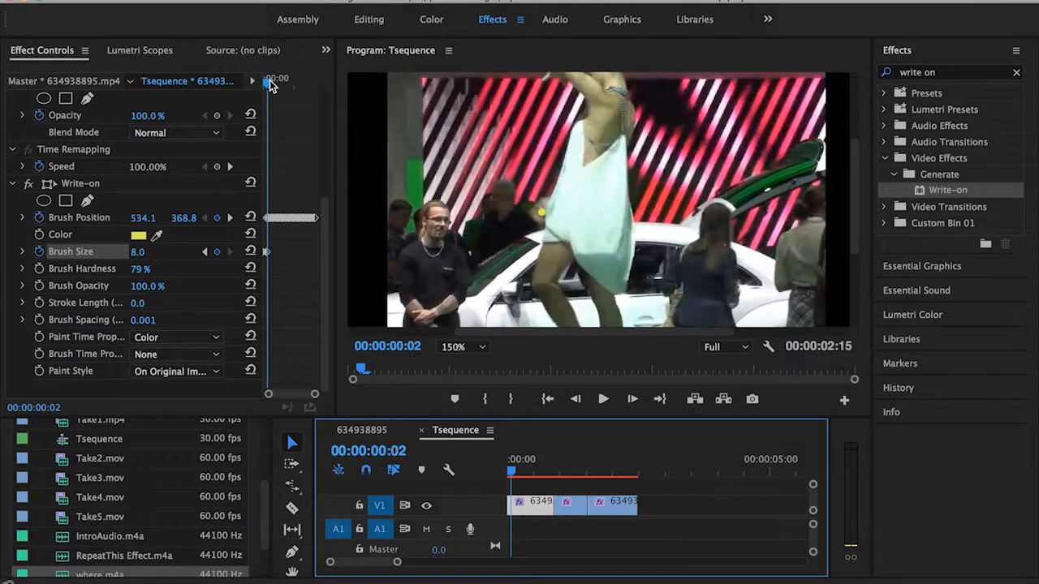
left_click_drag(268, 81, 317, 90)
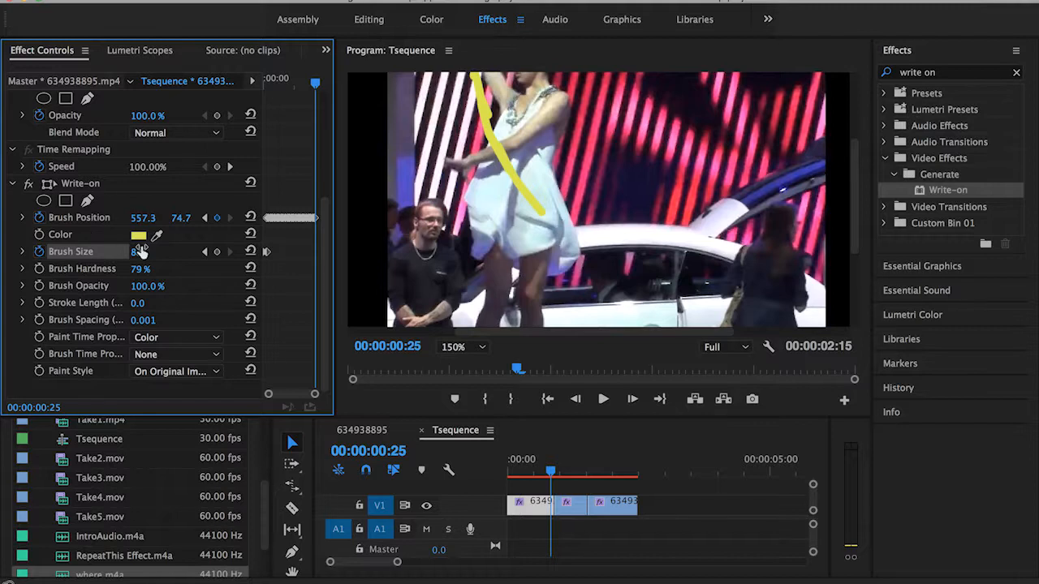
left_click(217, 252)
key("Right")
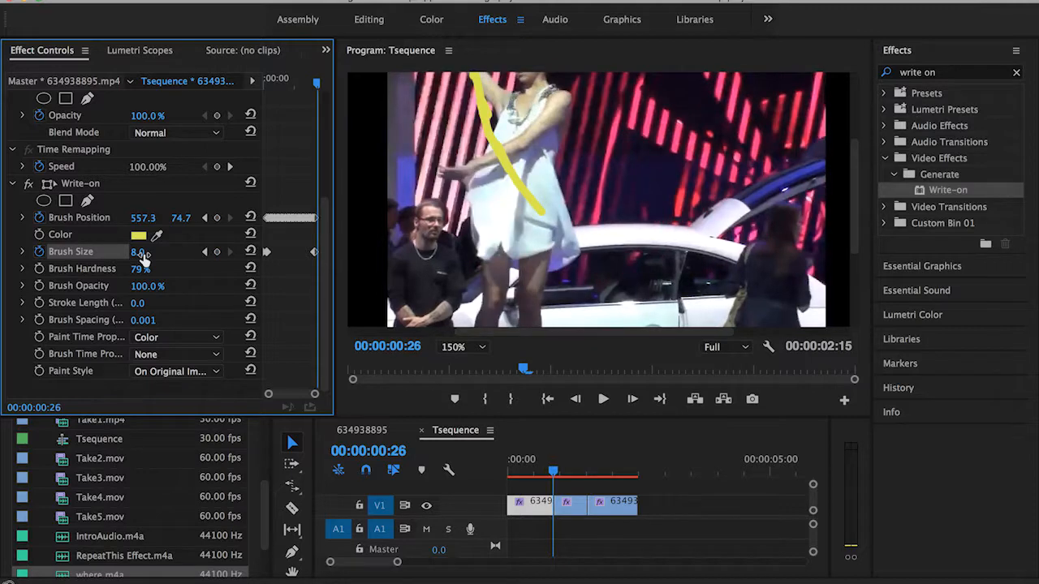
left_click(144, 255)
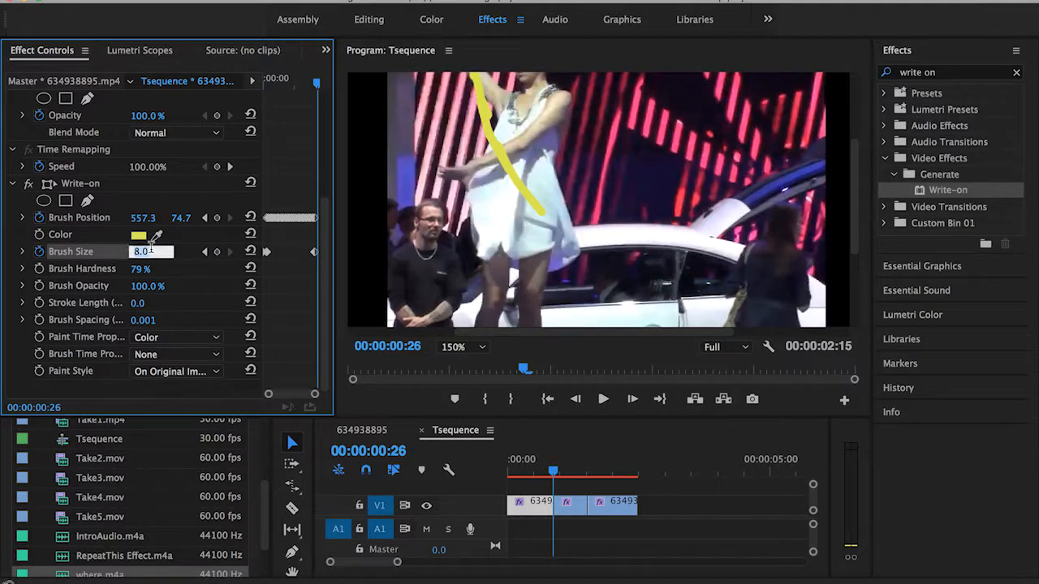
type("0")
key("Return")
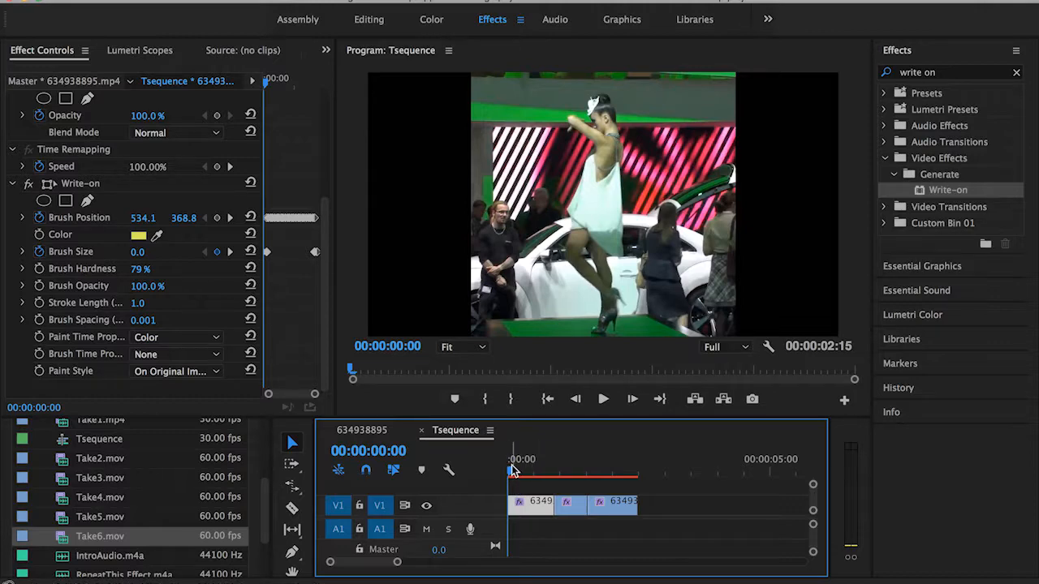
Scrub to 00:00:00:09 within the first clip and set the Write-on stroke length to 2.7.
left_click_drag(511, 469, 526, 466)
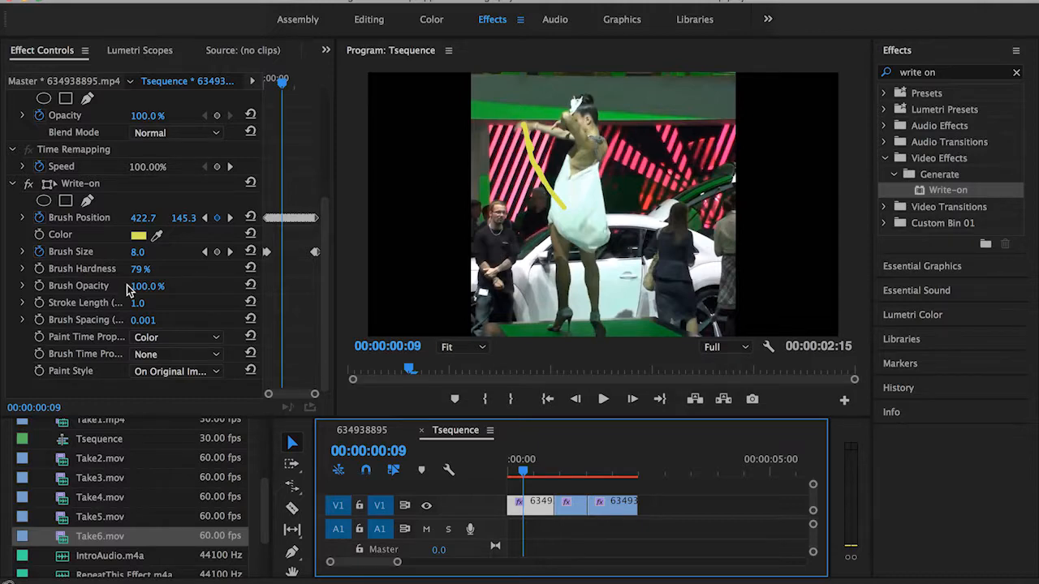
left_click_drag(138, 303, 279, 337)
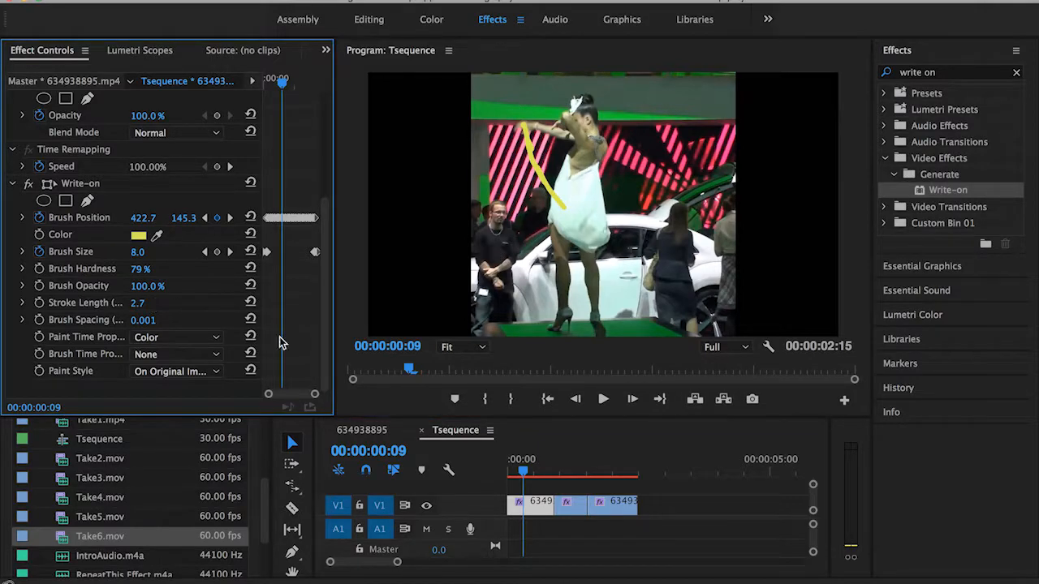
left_click(523, 474)
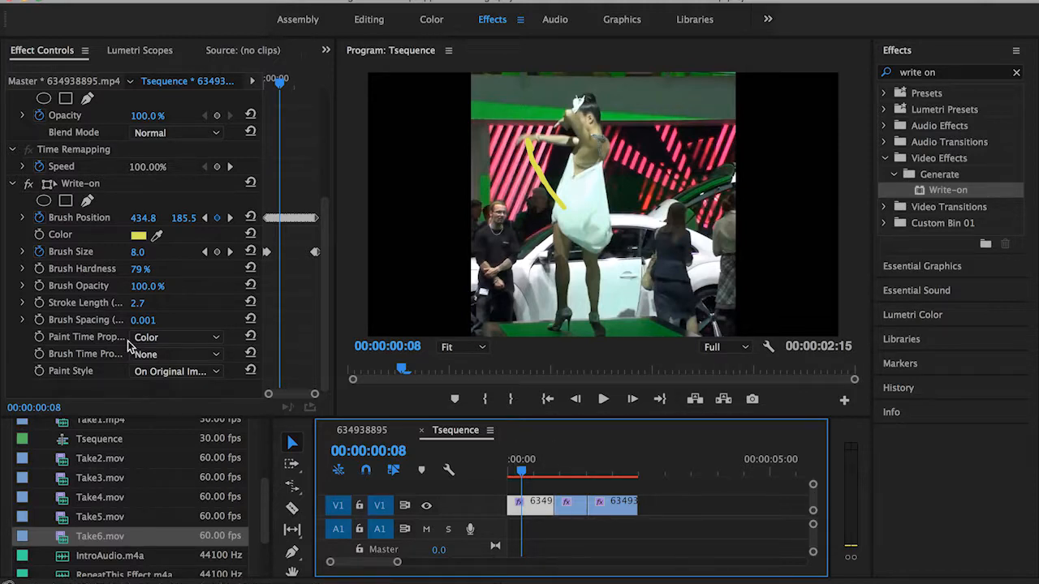
Try the On Transparent paint style for Write-on, switch it to Reveal Original Image, and replay the sequence from the start.
left_click(211, 372)
left_click(213, 401)
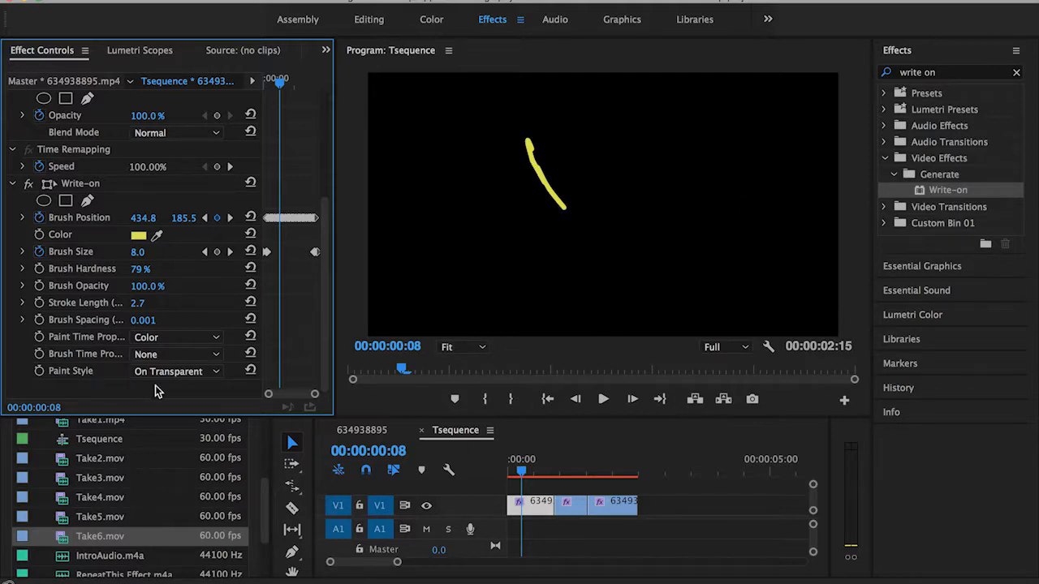
left_click(174, 371)
left_click(174, 417)
key("space")
key("space")
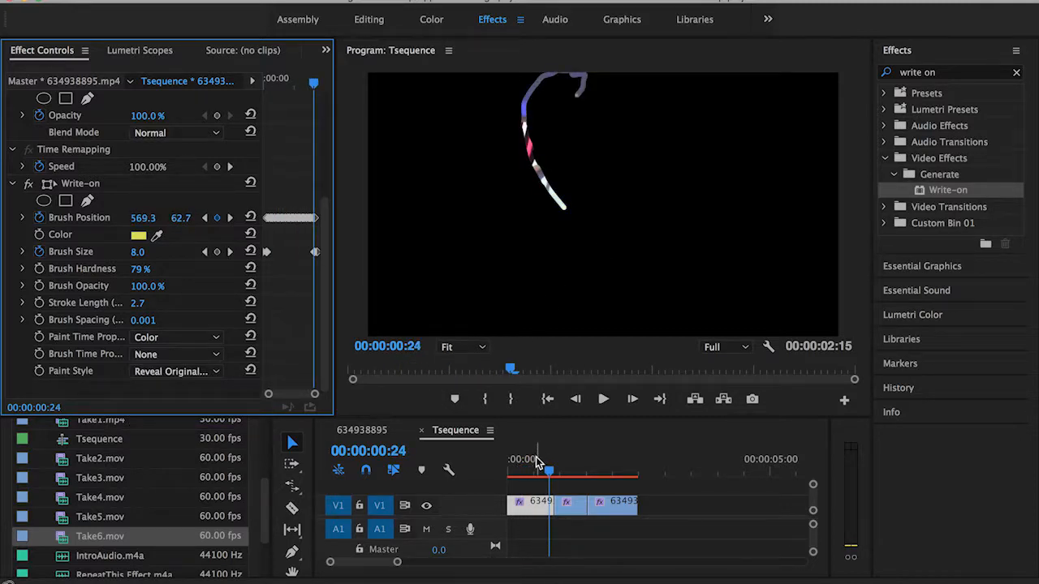
left_click_drag(538, 460, 465, 459)
key("space")
key("space")
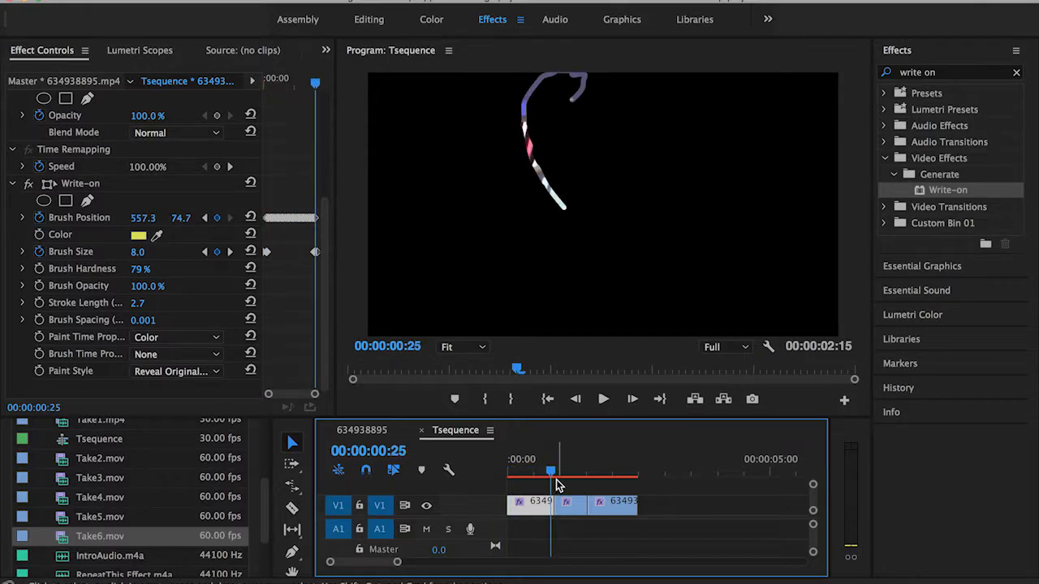
left_click_drag(551, 474, 420, 474)
key("space")
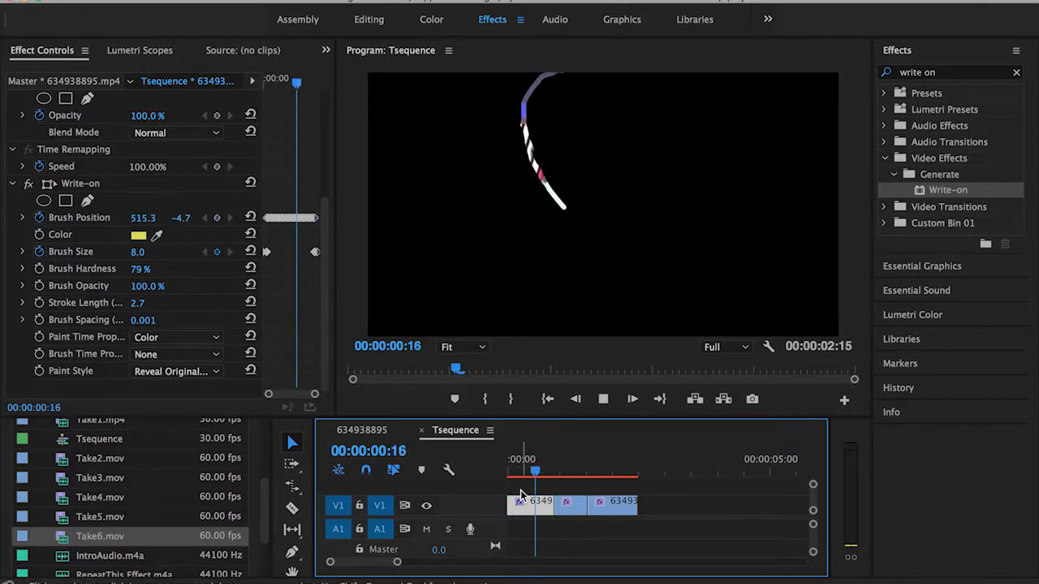
key("space")
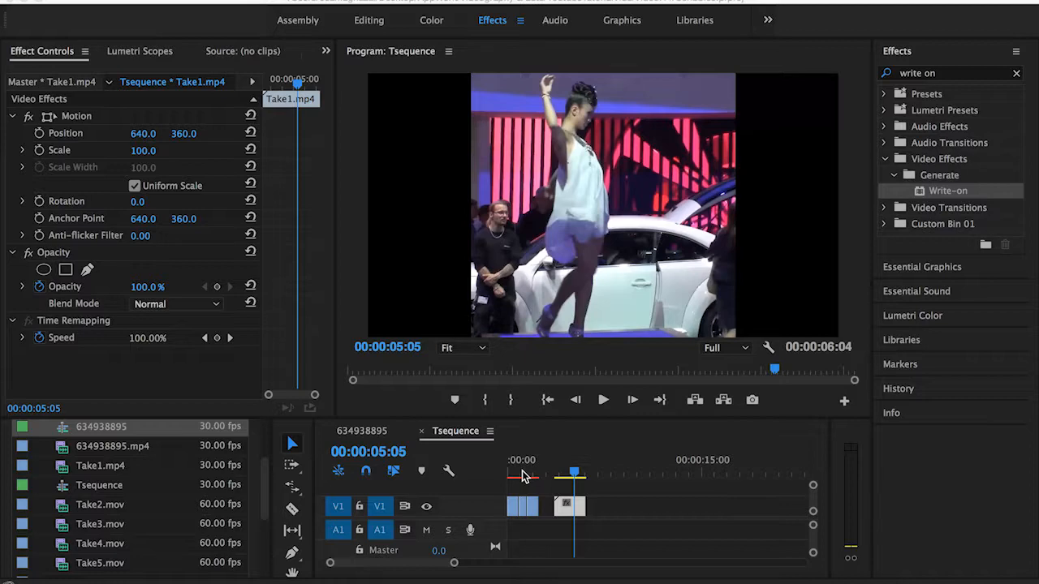
Play the Take1.mp4 clip from its beginning in the sequence to review the finished scribble, and save the project.
left_click(522, 476)
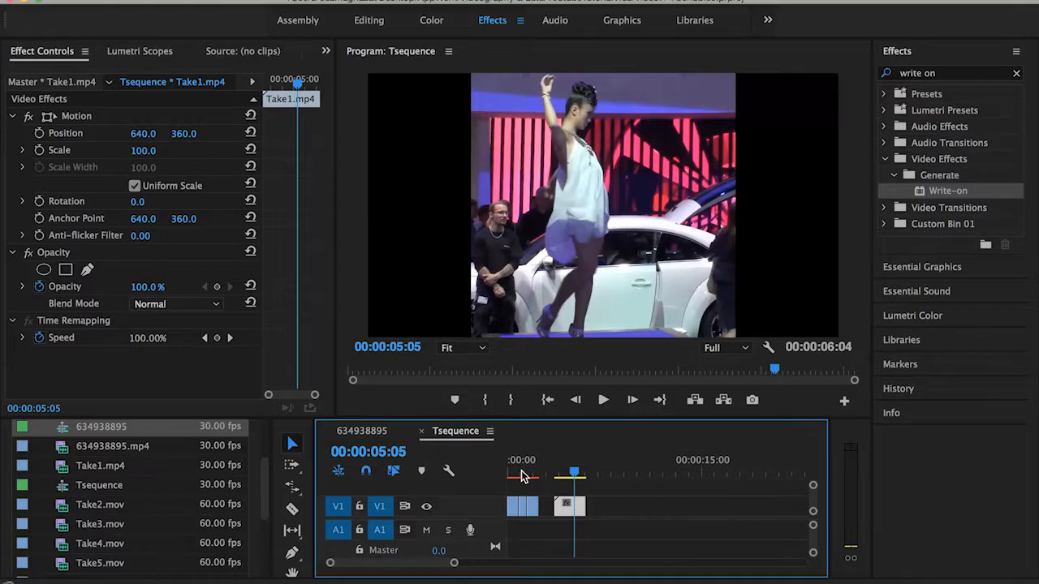
left_click(555, 473)
key("space")
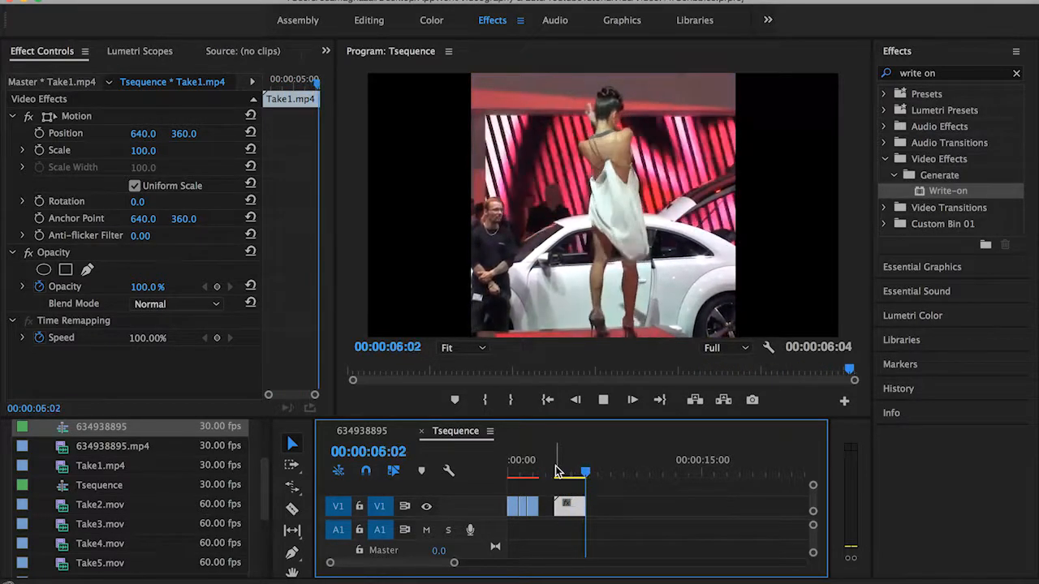
left_click(555, 473)
key("space")
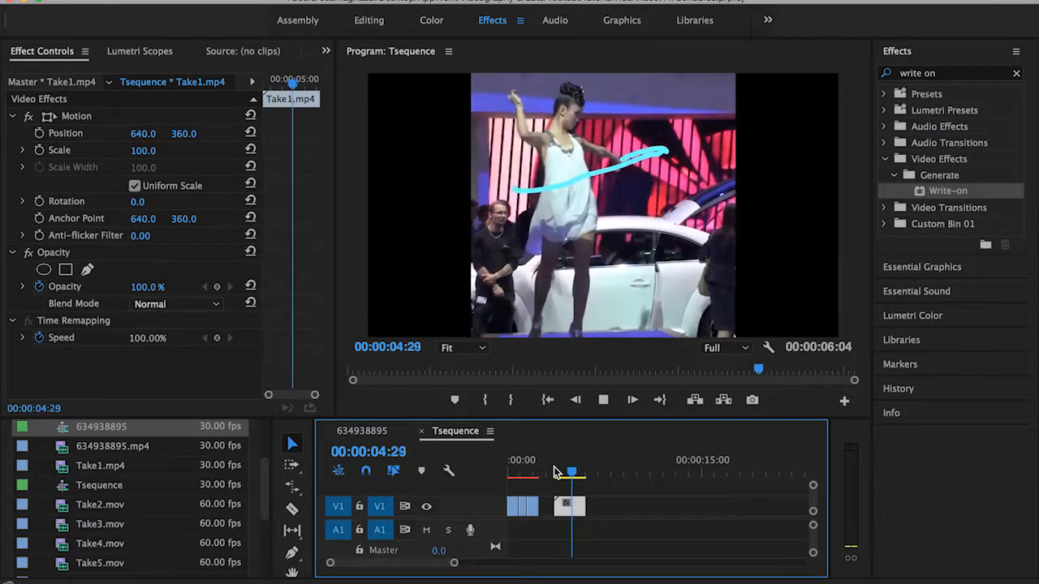
key("space")
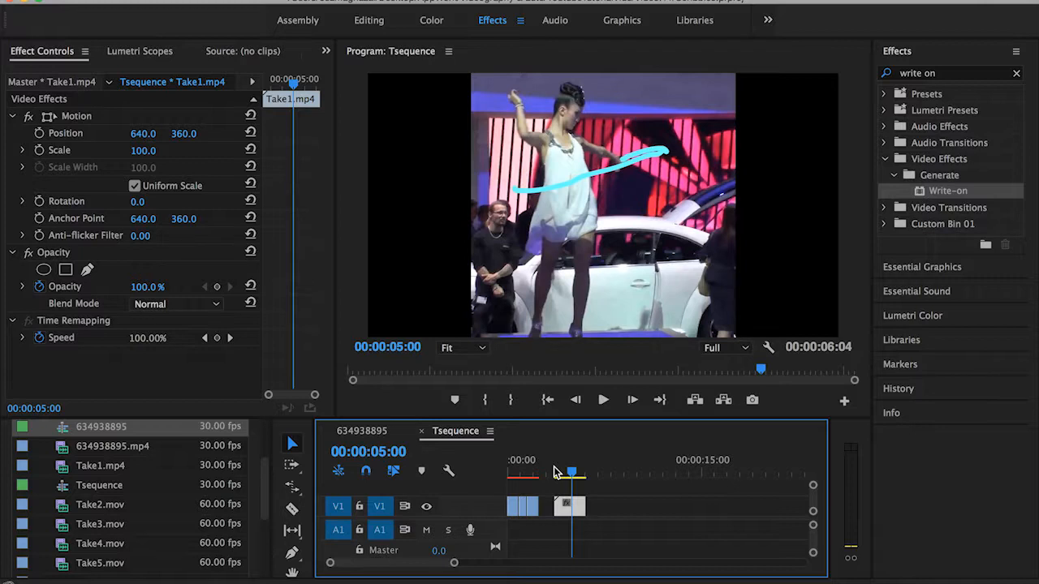
key("super+s")
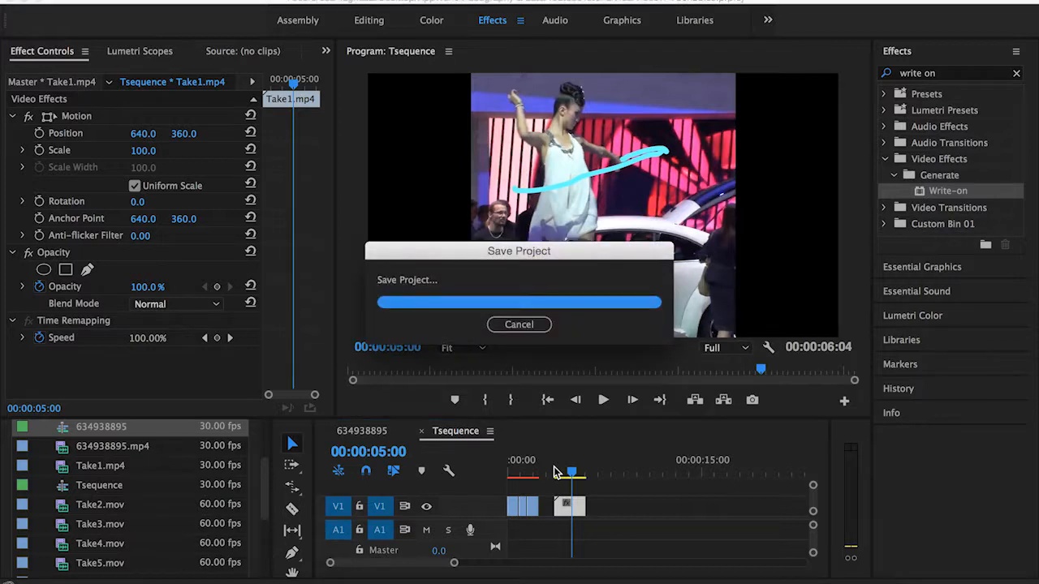